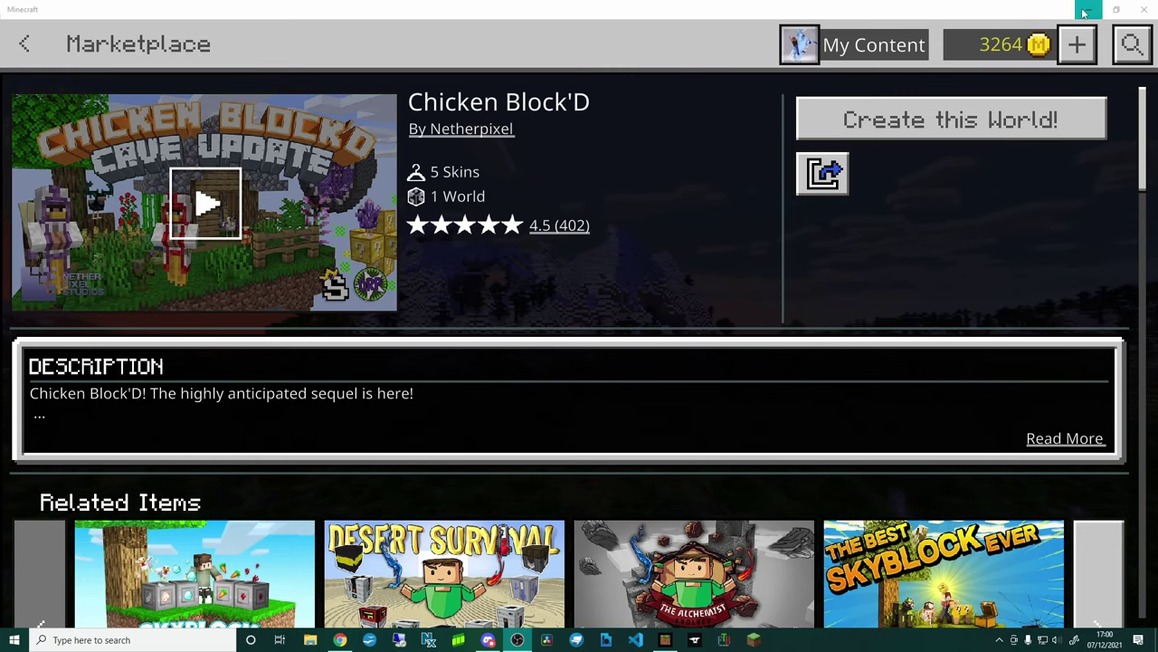
# Minimise Minecraft and open the com.mojang\minecraftWorlds folder through the Windows Run dialog
pyautogui.click(1089, 9)
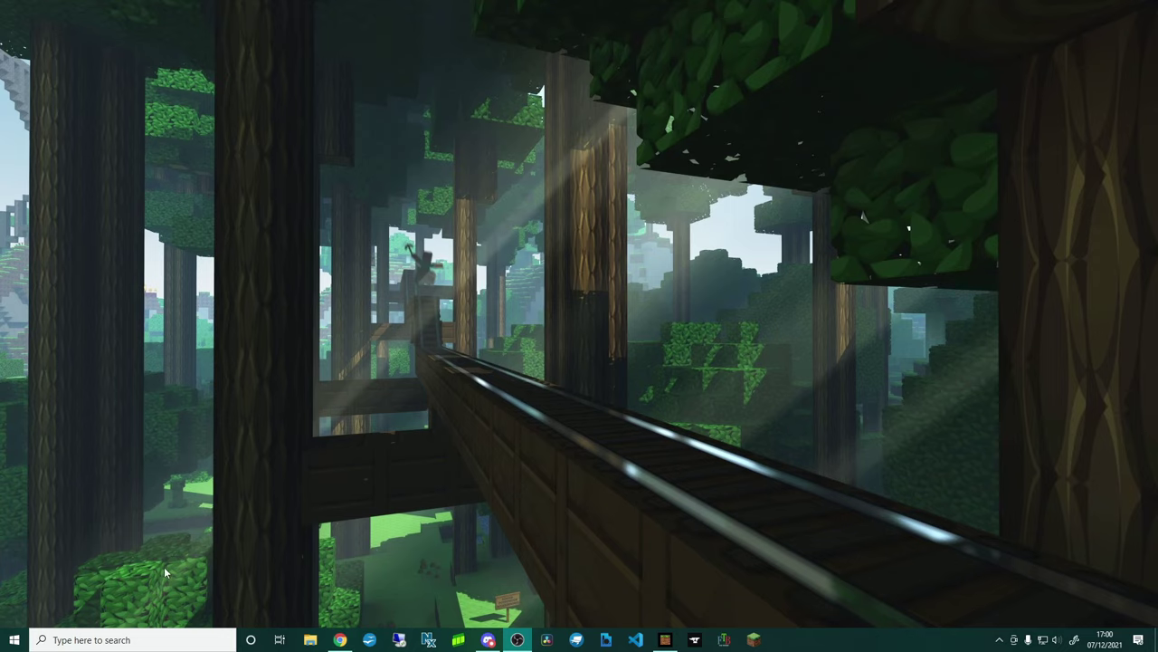
pyautogui.press('super+r')
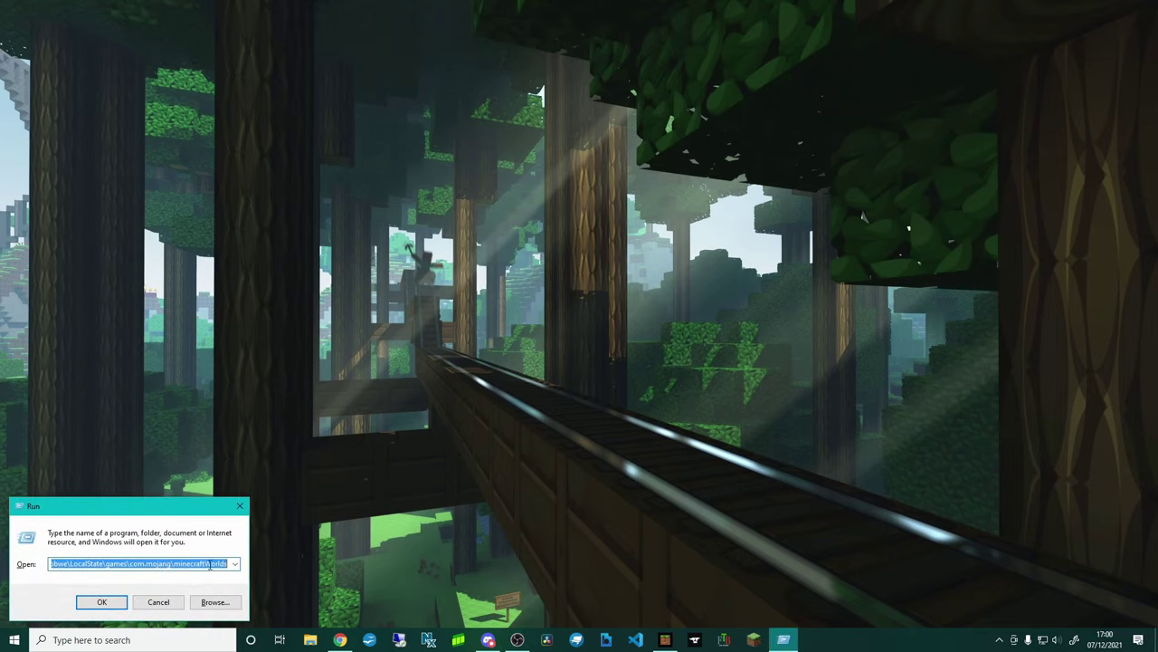
pyautogui.click(131, 564)
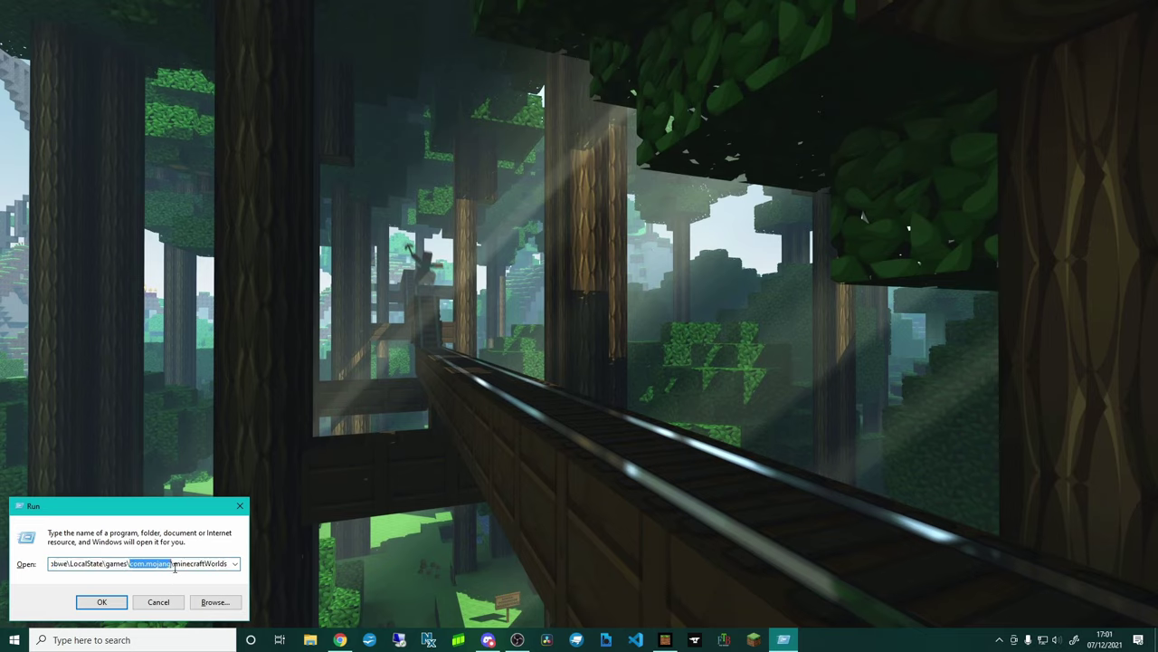
pyautogui.click(172, 563)
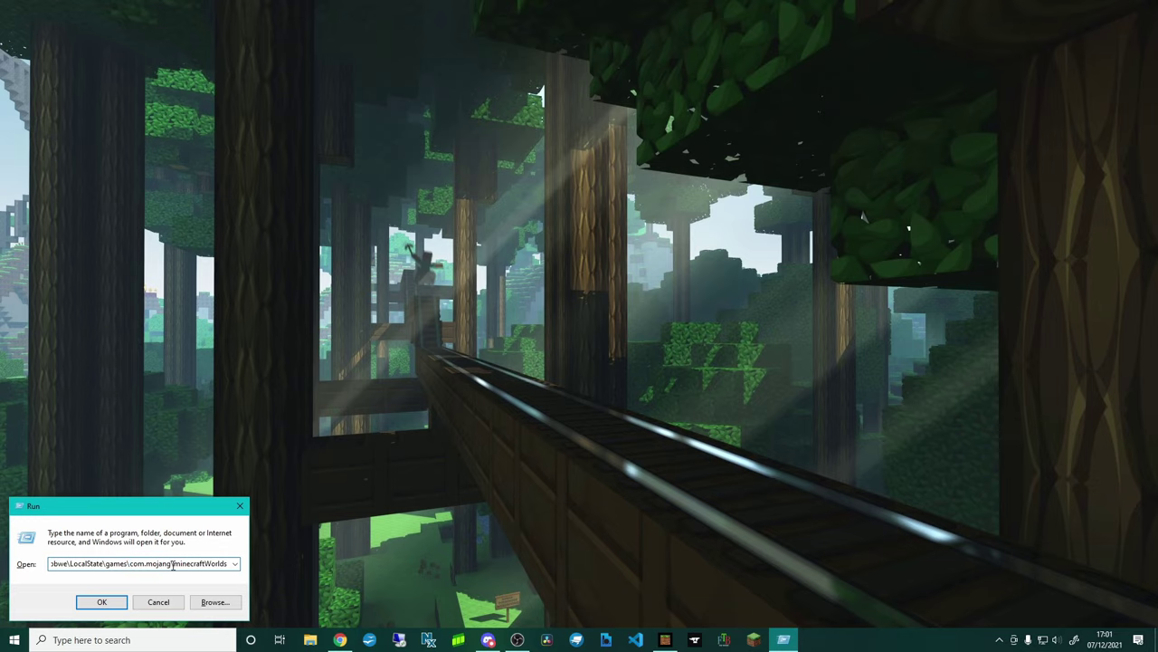
pyautogui.click(117, 605)
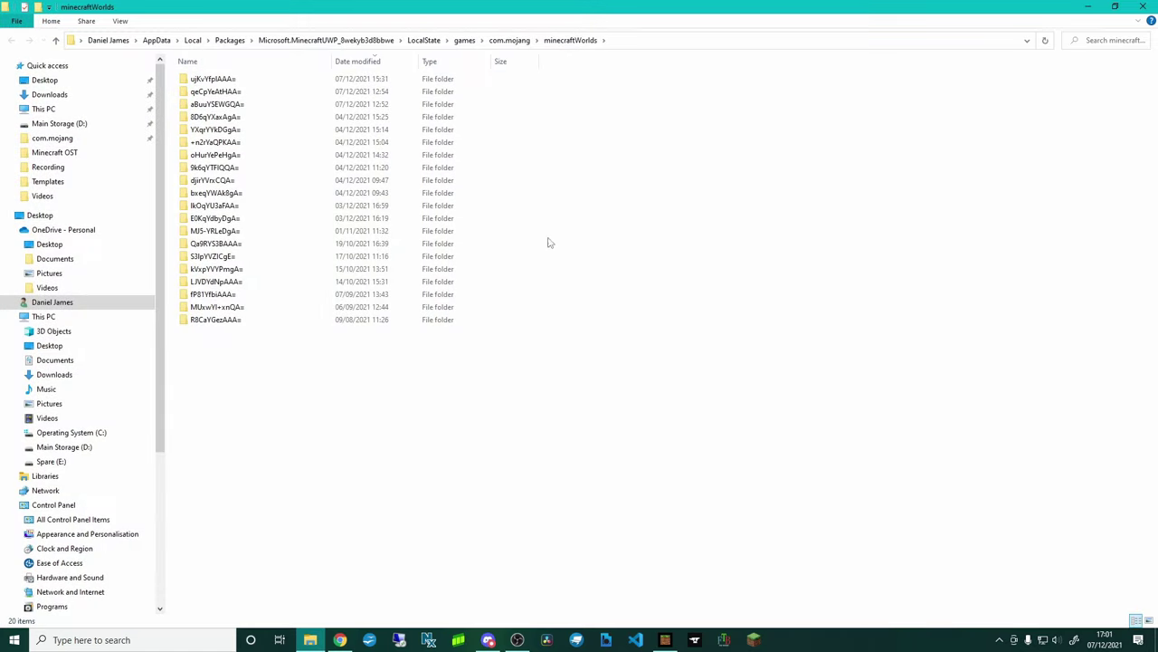
pyautogui.moveTo(246, 364); pyautogui.dragTo(210, 75)
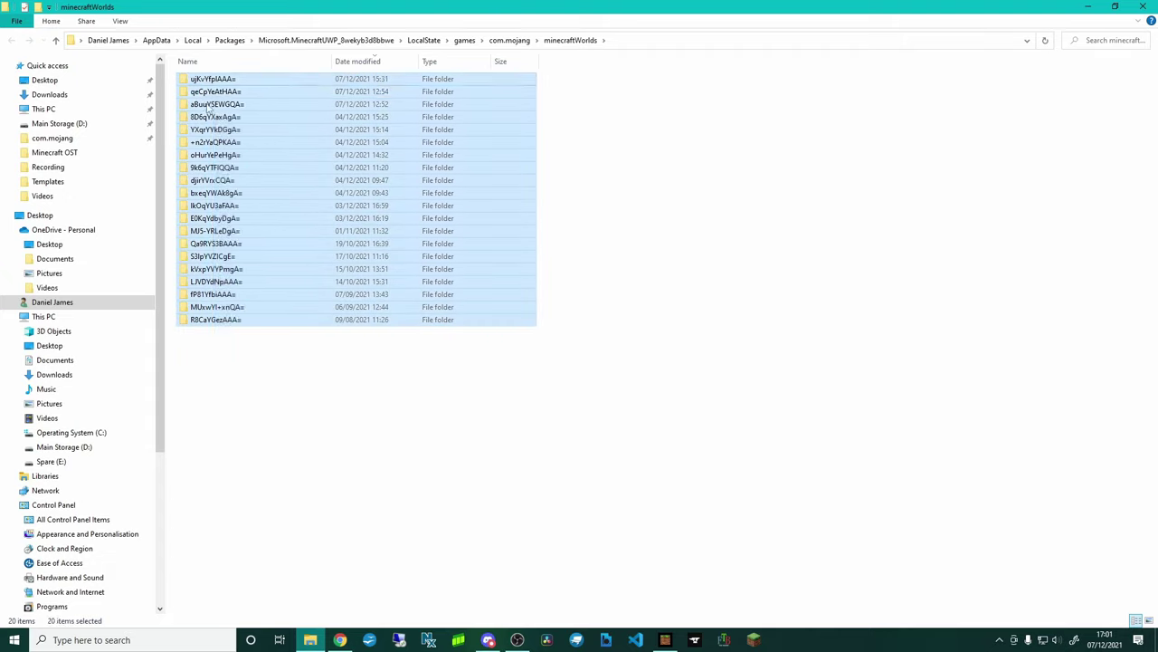
pyautogui.click(243, 385)
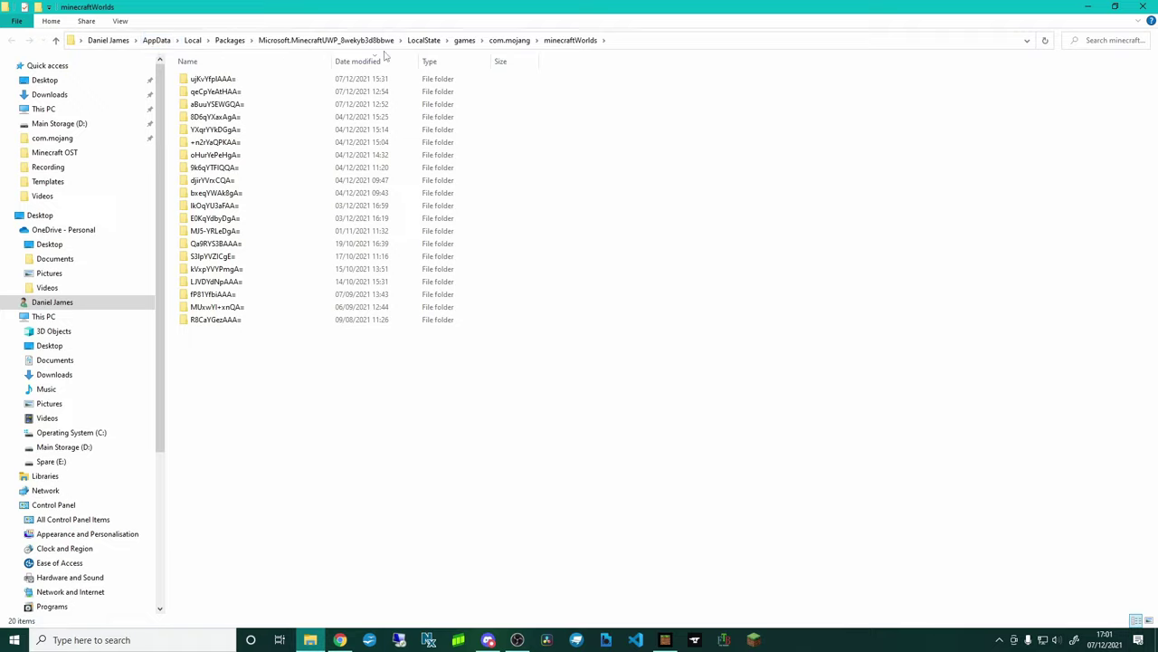
# Go up to the LocalState folder and open premium_cache\world_templates inside it
pyautogui.click(420, 46)
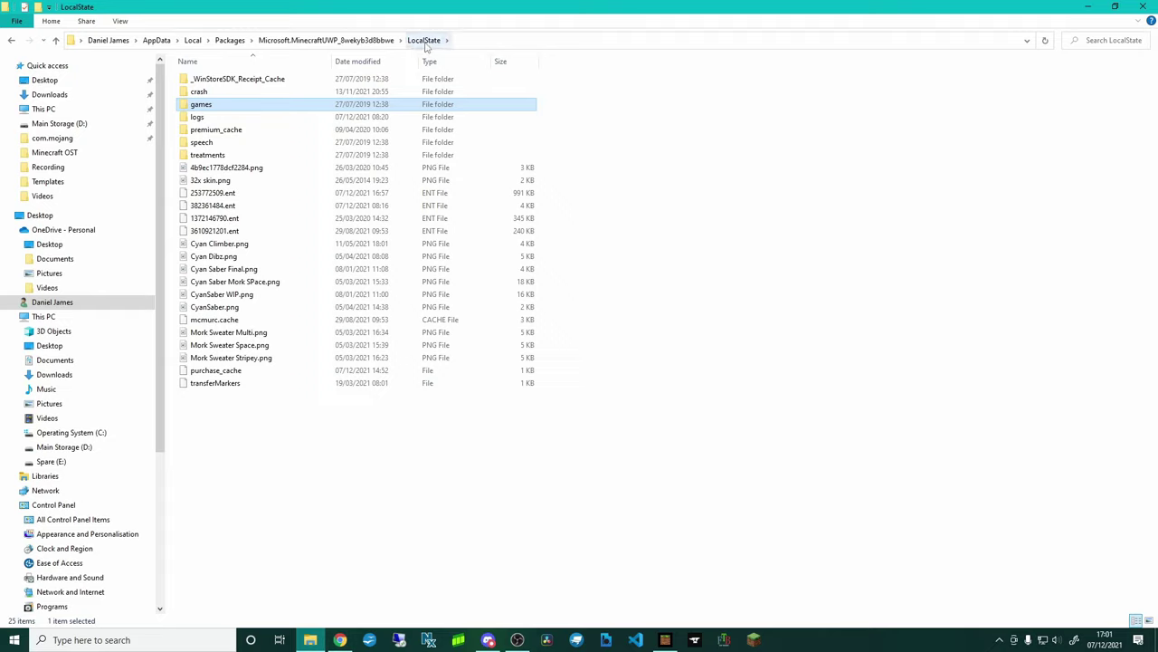
pyautogui.doubleClick(214, 131)
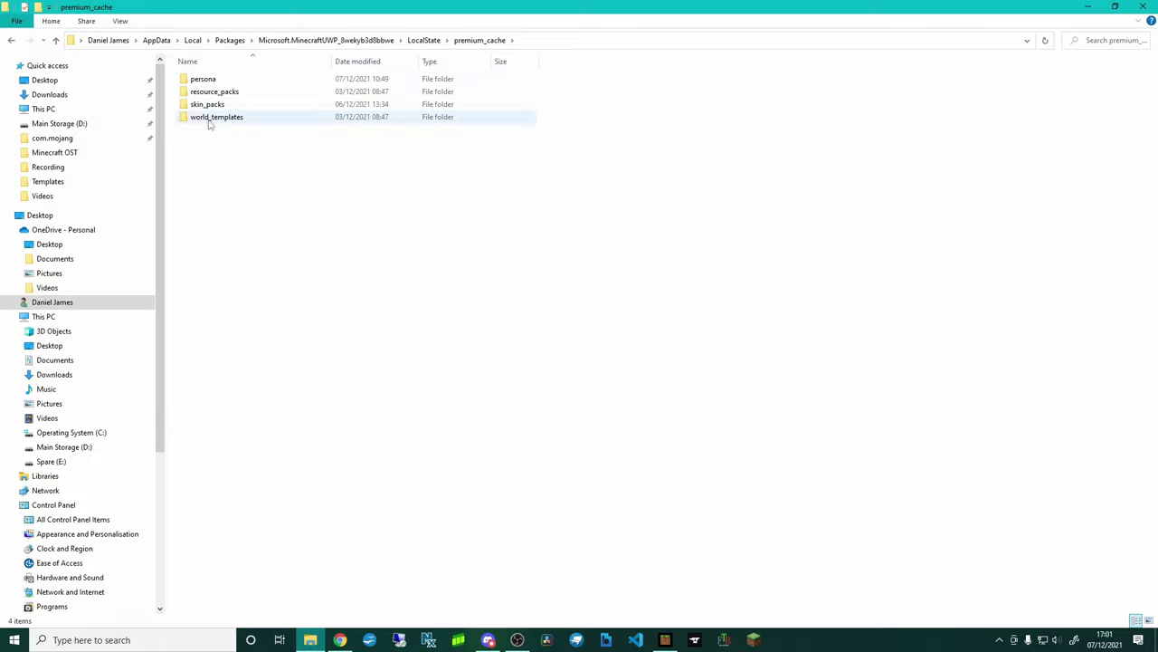
pyautogui.moveTo(209, 125)
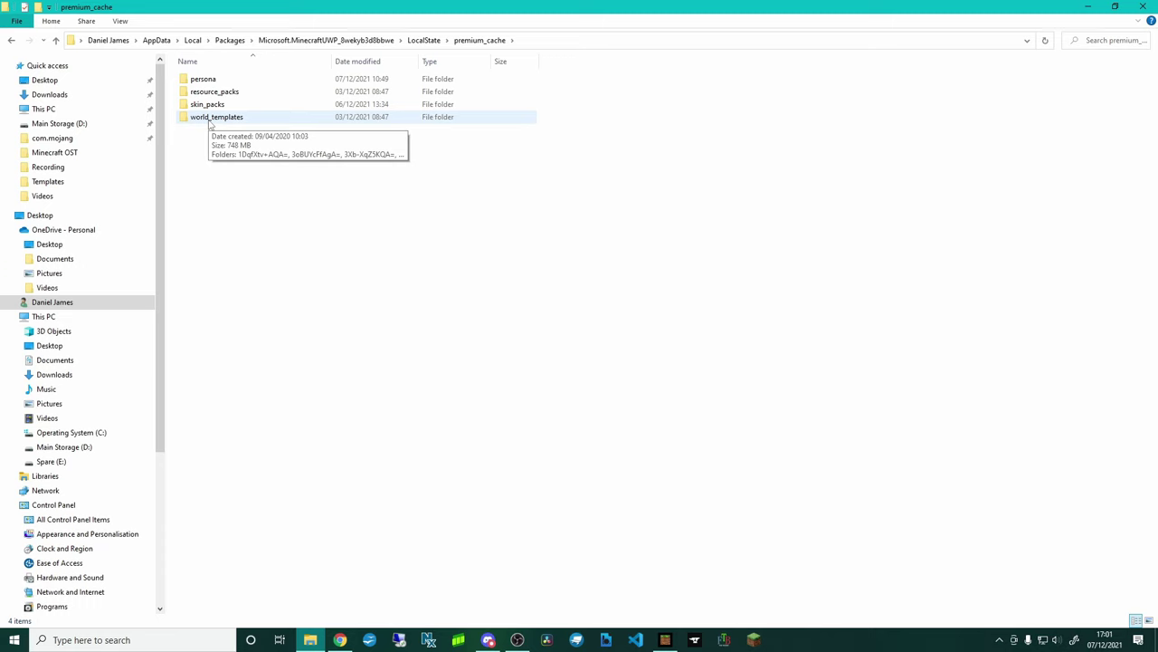
pyautogui.doubleClick(209, 123)
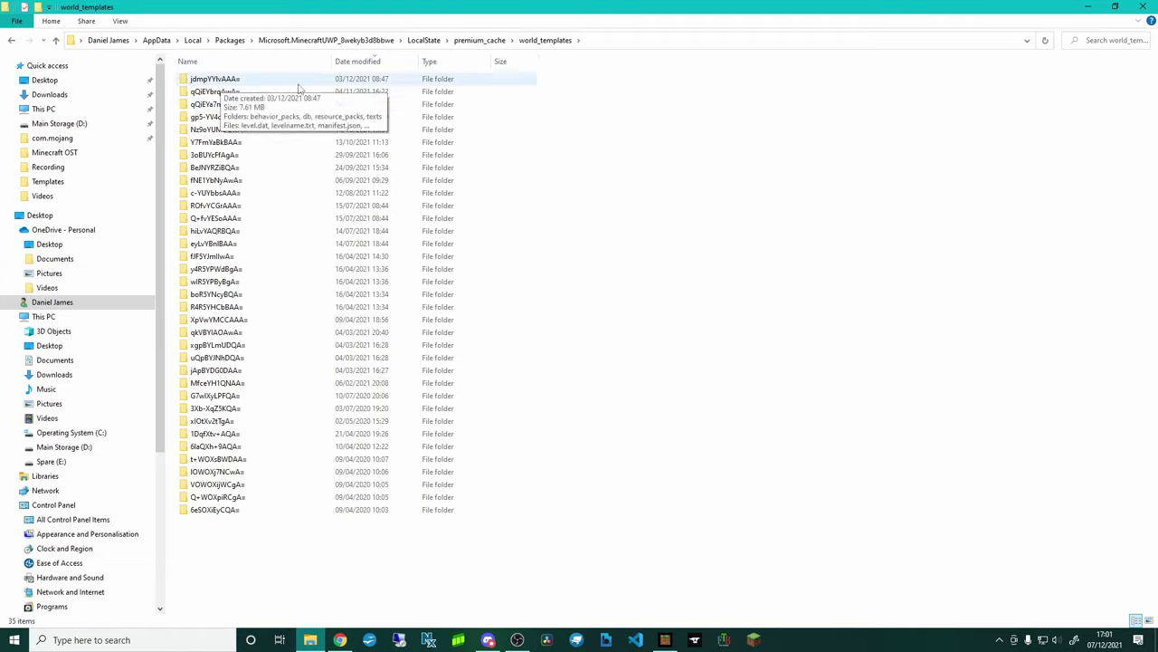
# Open the most recently modified world template folder, dated 03/12/2021
pyautogui.doubleClick(225, 81)
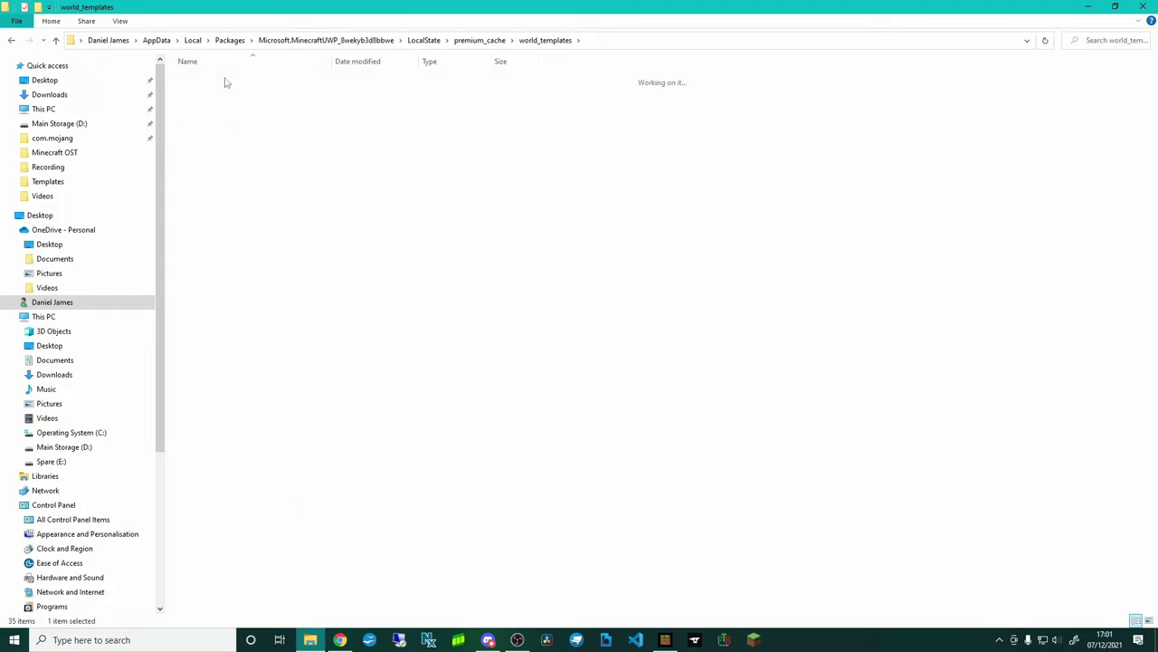
pyautogui.click(55, 41)
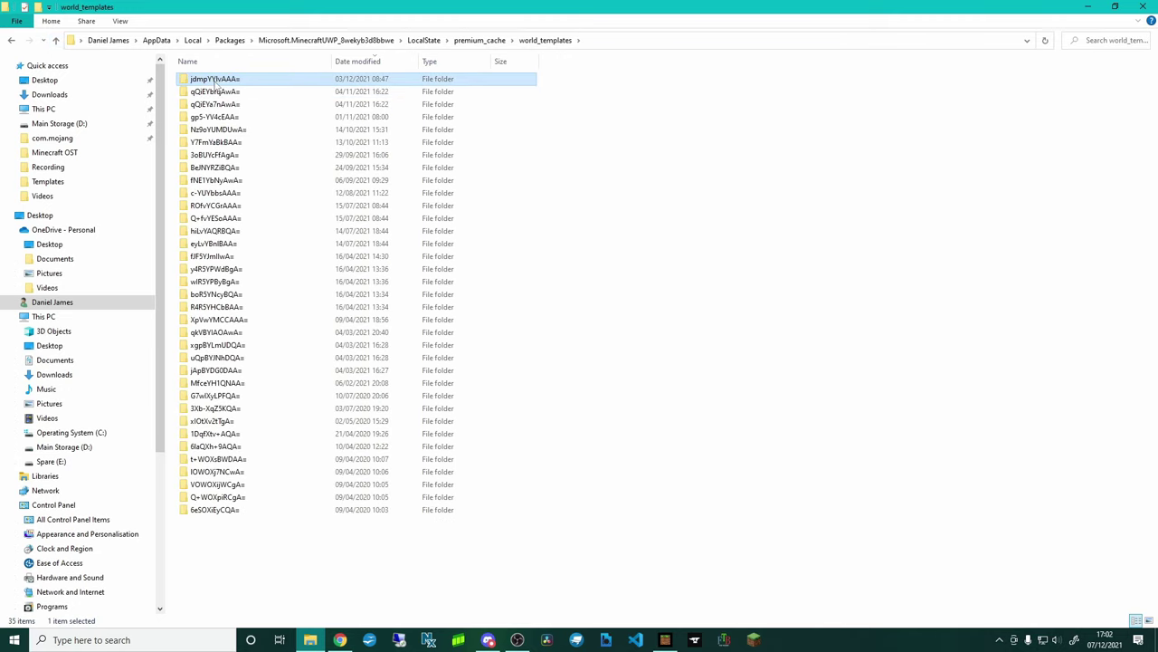
pyautogui.doubleClick(215, 81)
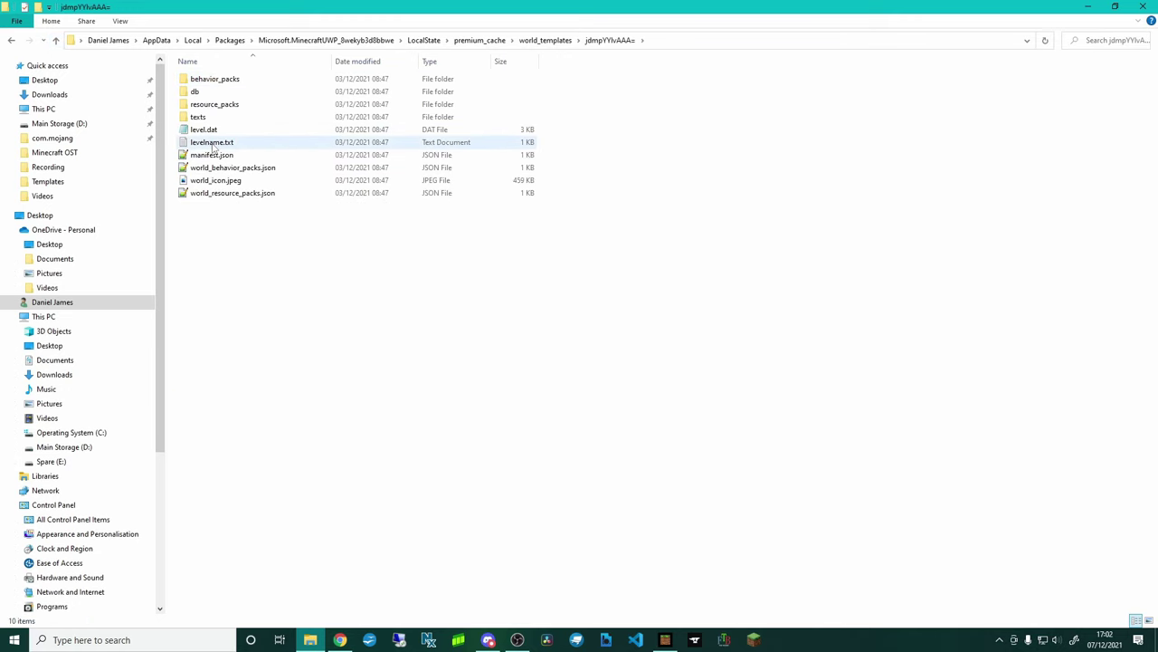
# Read the world name stored in the template's levelname.txt and close the file
pyautogui.doubleClick(214, 143)
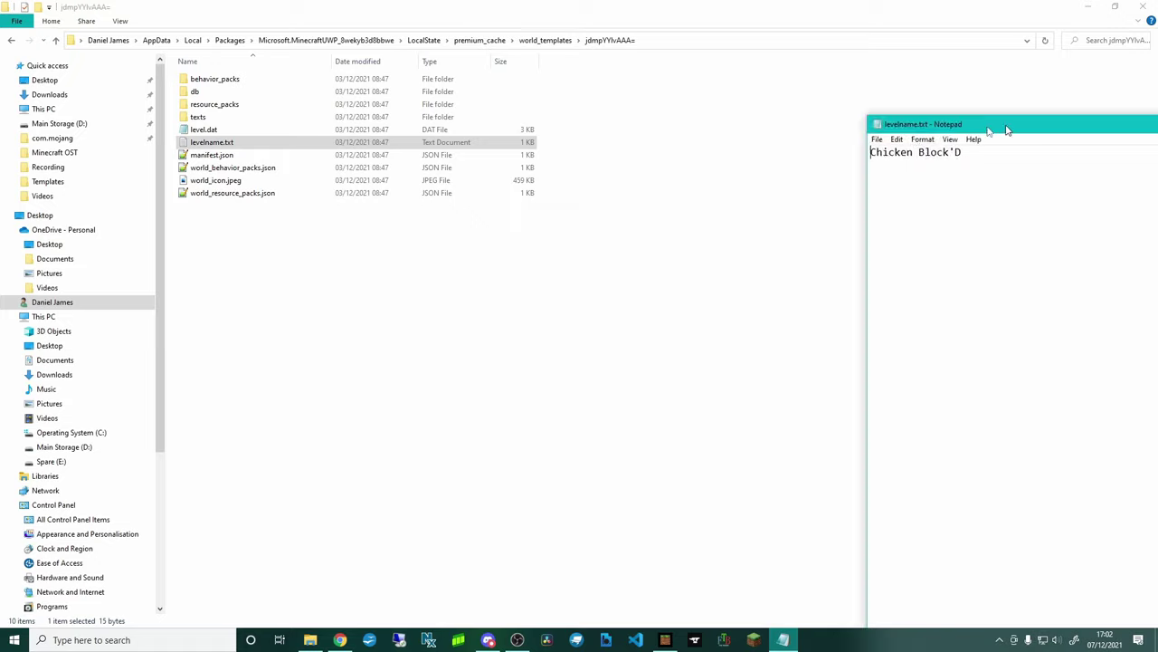
pyautogui.moveTo(1006, 122); pyautogui.dragTo(229, 86)
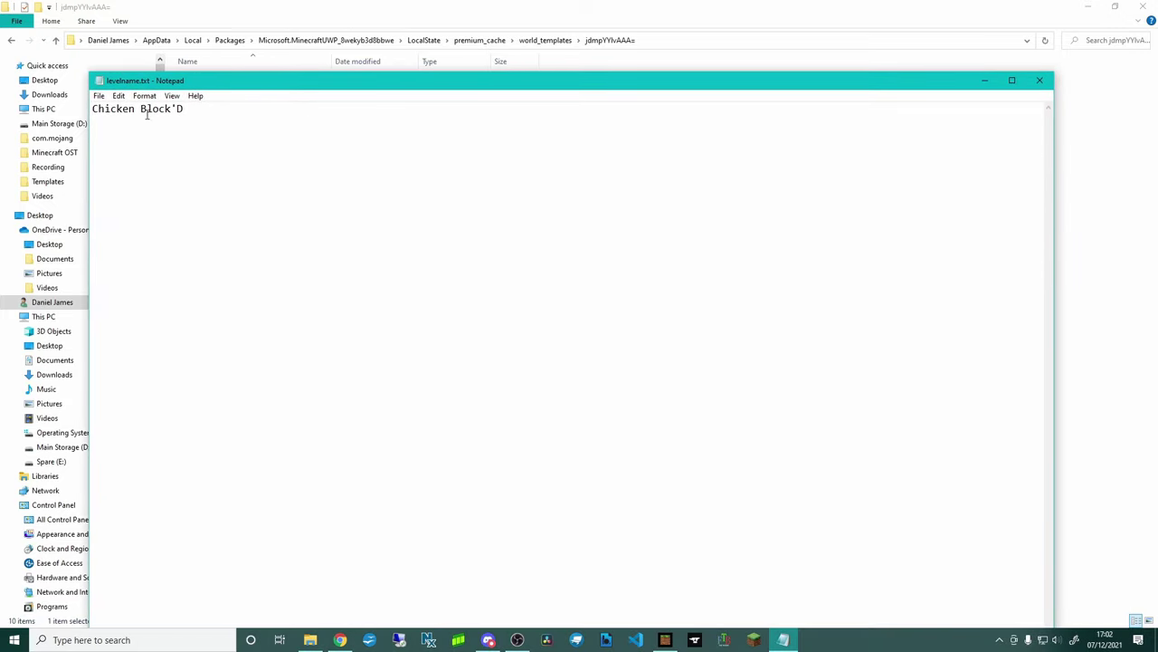
pyautogui.moveTo(92, 110); pyautogui.dragTo(186, 110)
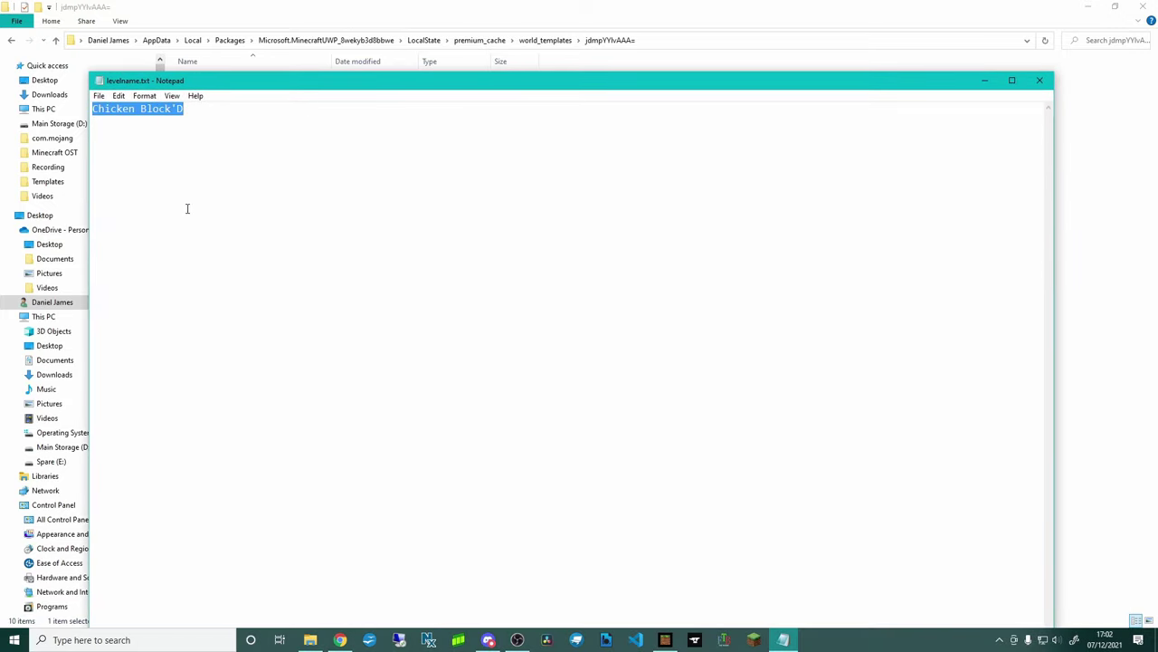
pyautogui.click(1039, 80)
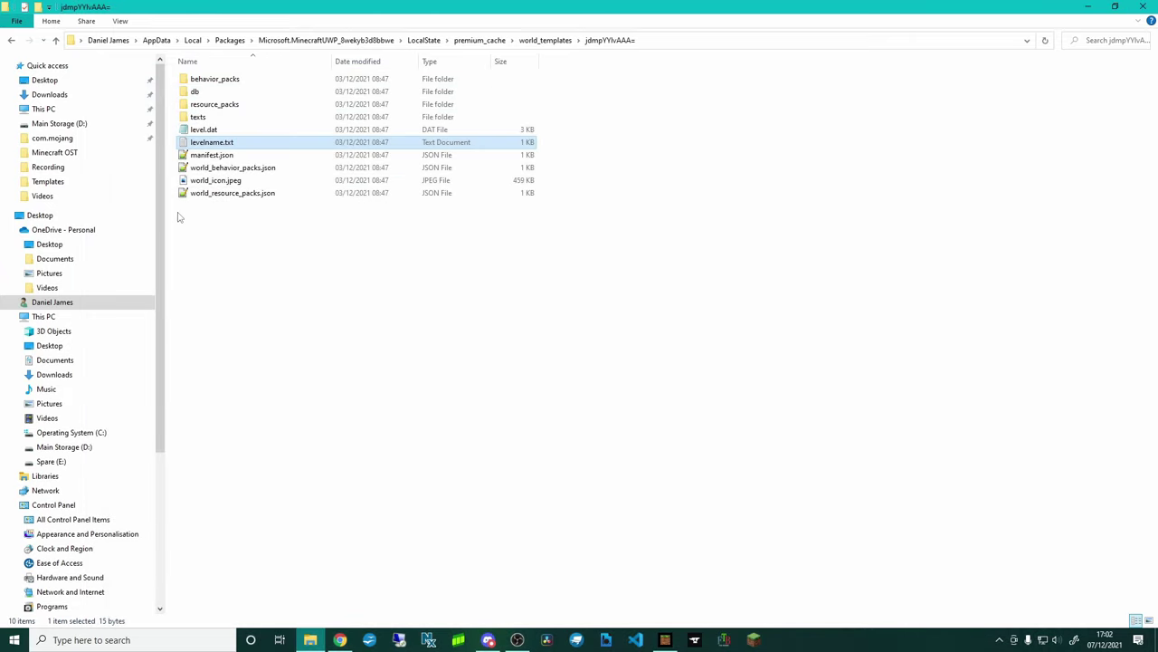
pyautogui.click(220, 249)
# Examine the bp0 behavior pack, including its entities and amethyst_chicken folders, and return to the template's main folder
pyautogui.doubleClick(217, 81)
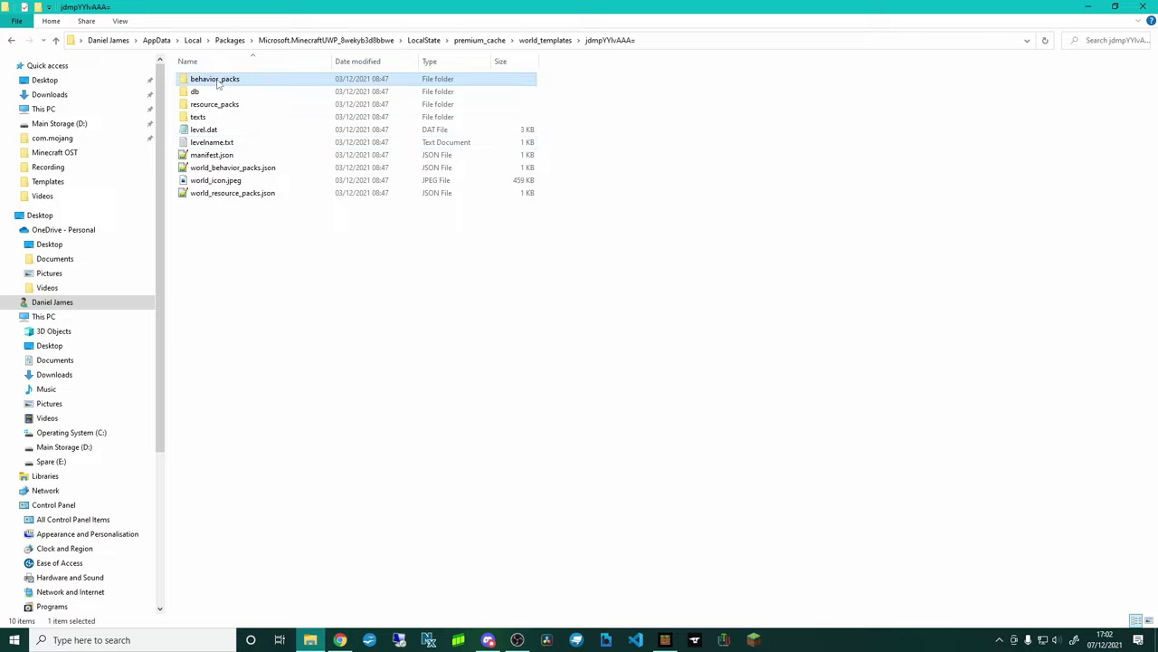
pyautogui.click(201, 82)
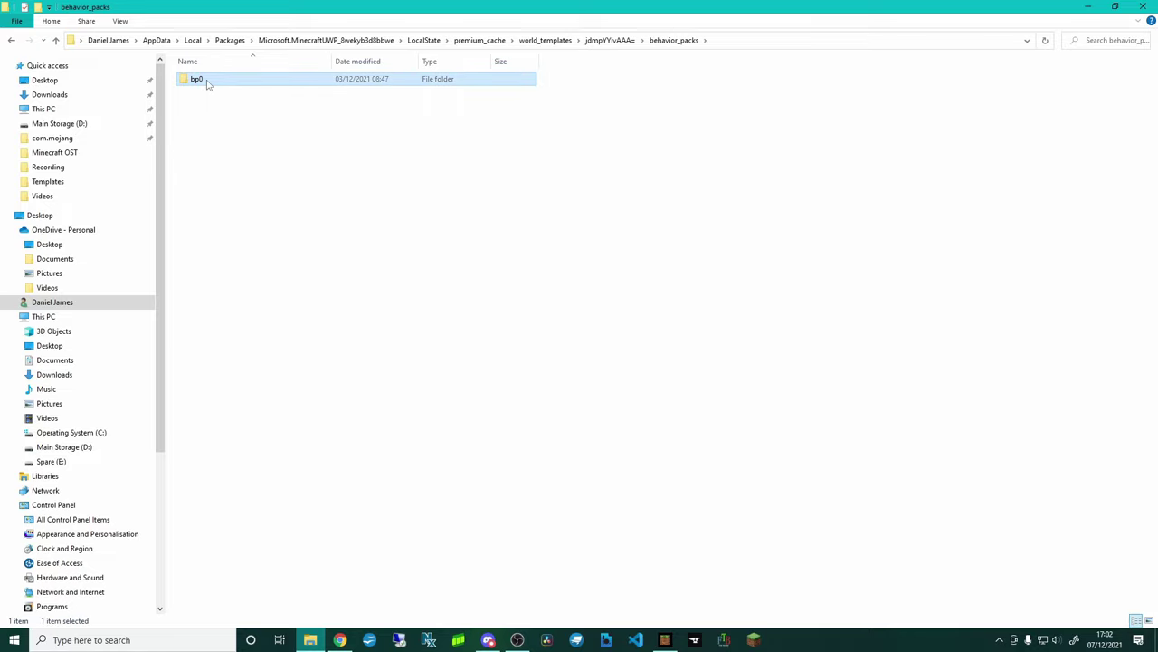
pyautogui.doubleClick(205, 84)
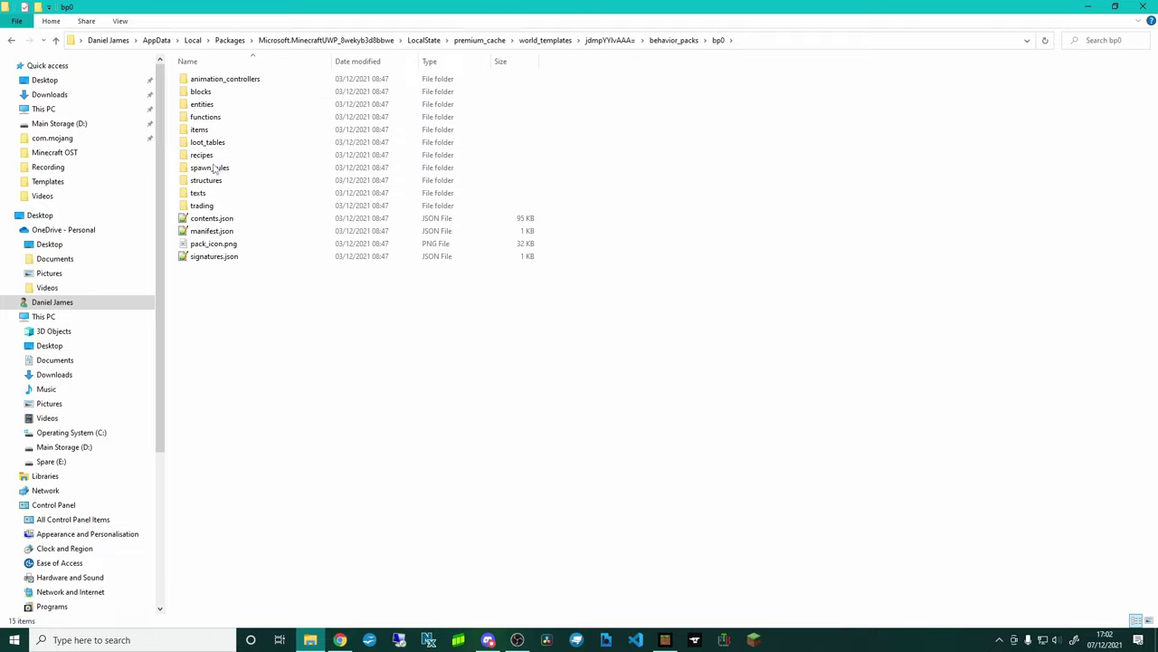
pyautogui.doubleClick(207, 104)
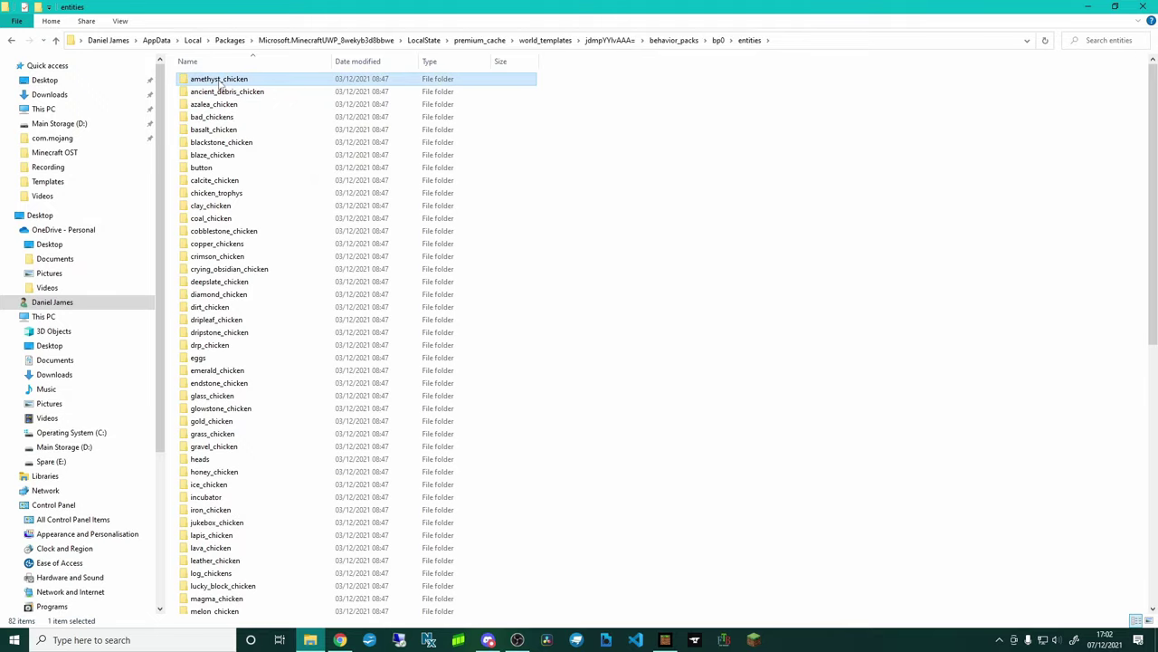
pyautogui.doubleClick(219, 80)
pyautogui.doubleClick(228, 81)
pyautogui.click(55, 42)
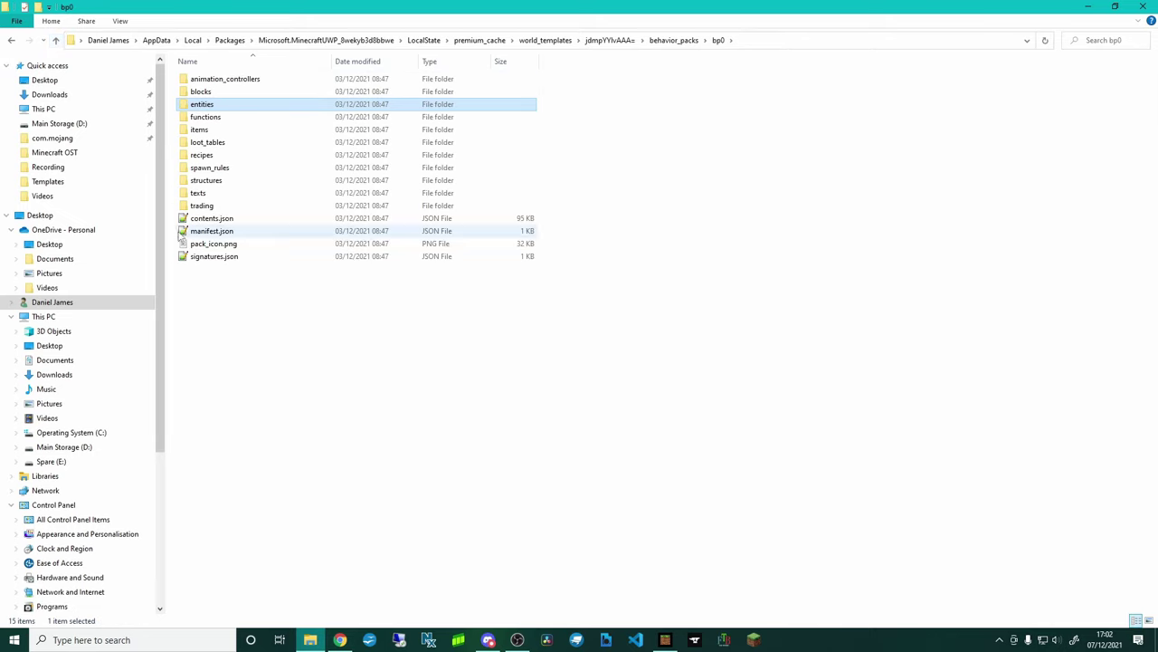
pyautogui.click(56, 41)
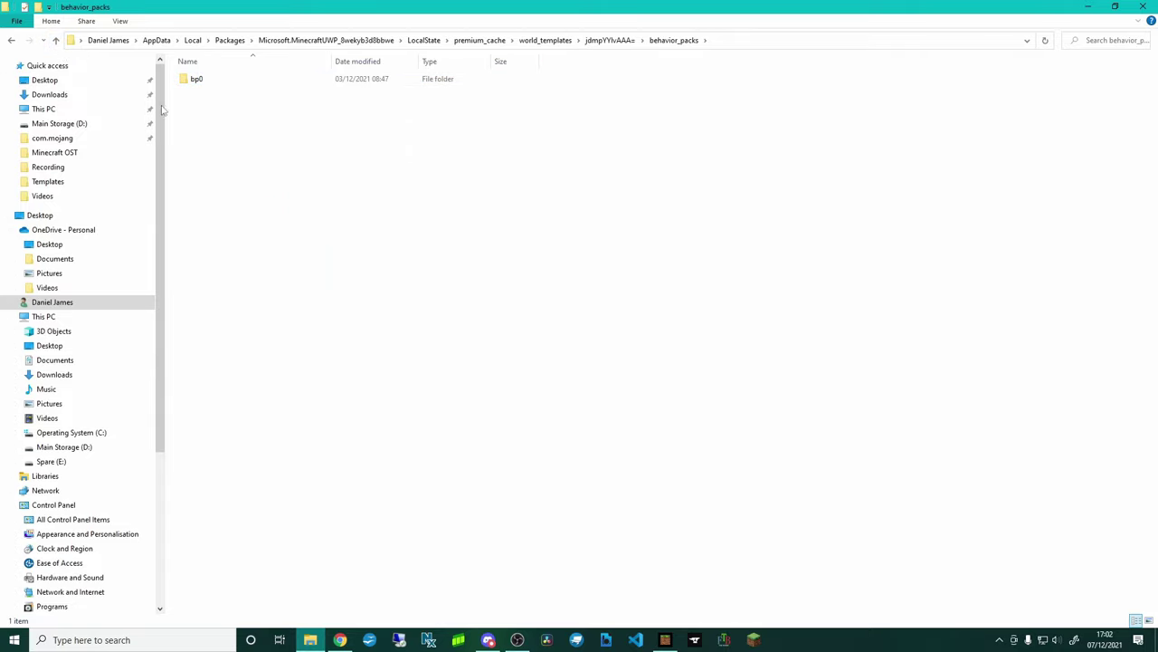
pyautogui.click(56, 42)
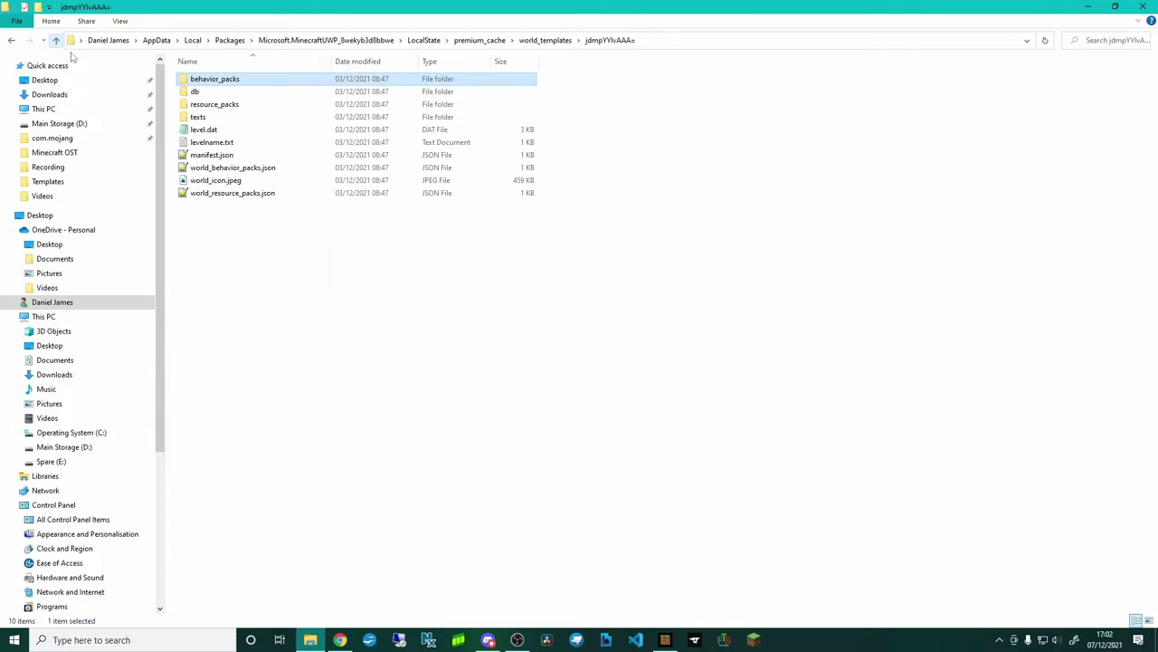
# Restore the Explorer window to a smaller size and copy the bp0 folder from behavior_packs to the desktop
pyautogui.doubleClick(213, 83)
pyautogui.doubleClick(198, 18)
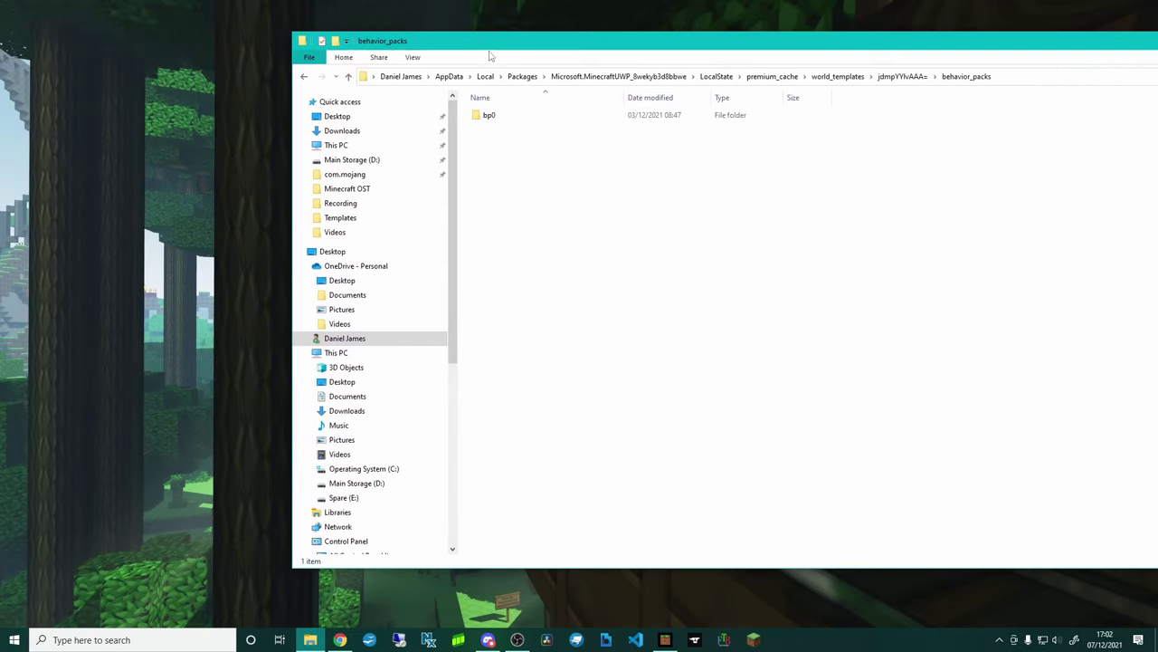
pyautogui.click(494, 123)
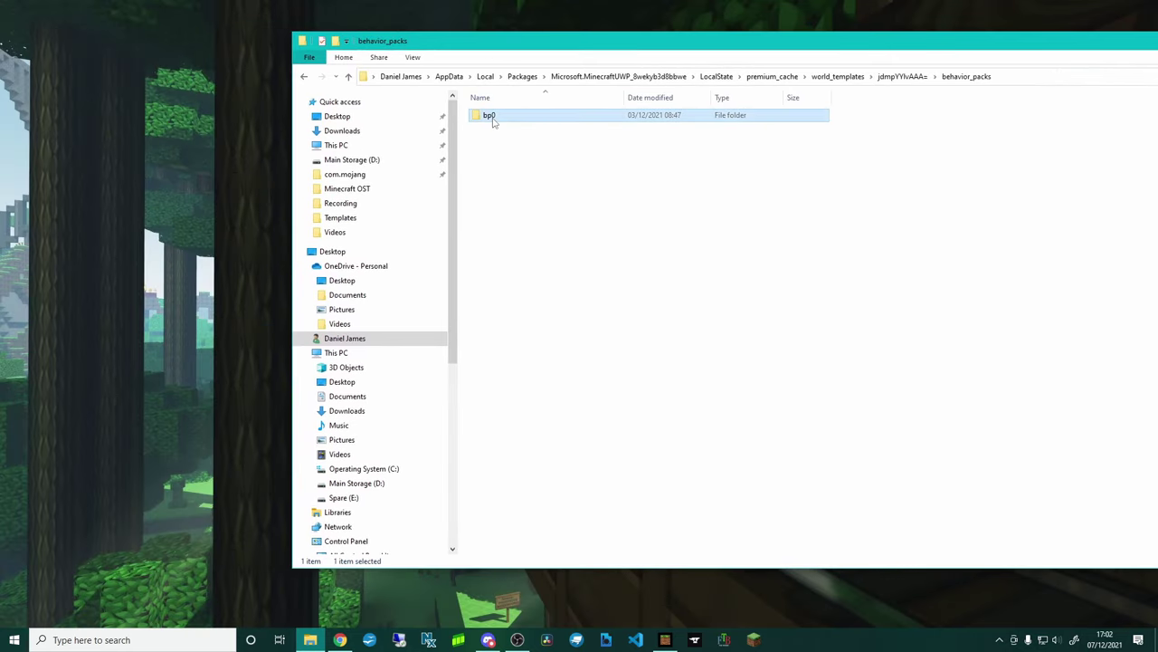
pyautogui.click(201, 169)
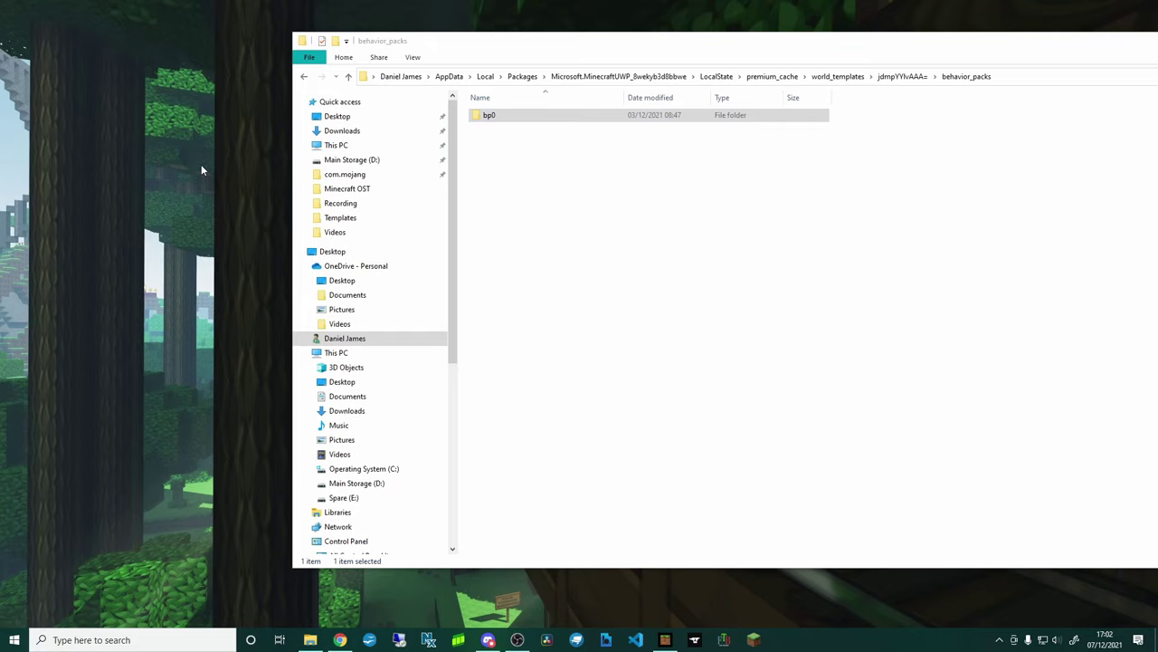
pyautogui.hotkey('ctrl', 'v')
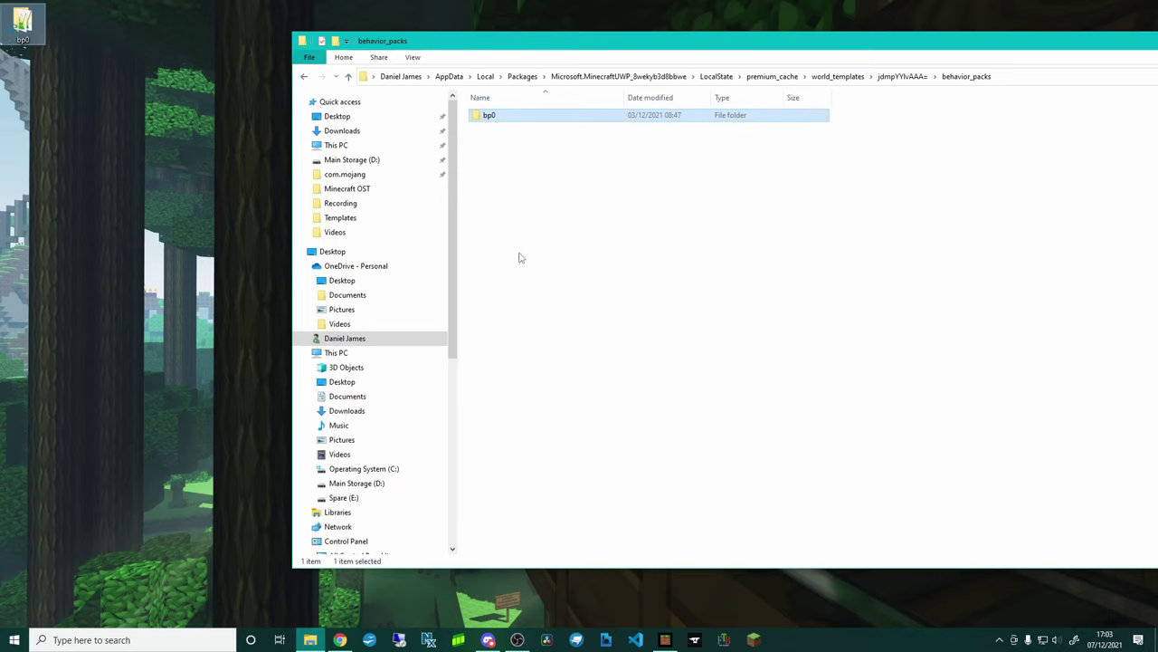
# Copy the rp0 folder from the template's resource_packs folder to the desktop
pyautogui.click(348, 76)
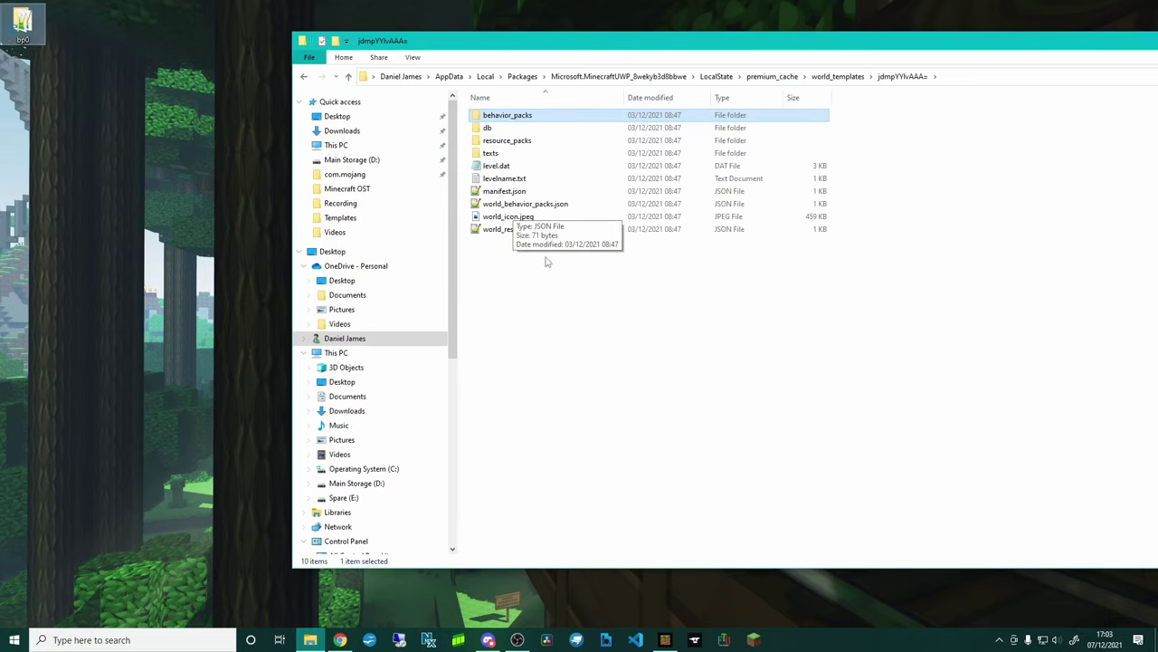
pyautogui.doubleClick(496, 140)
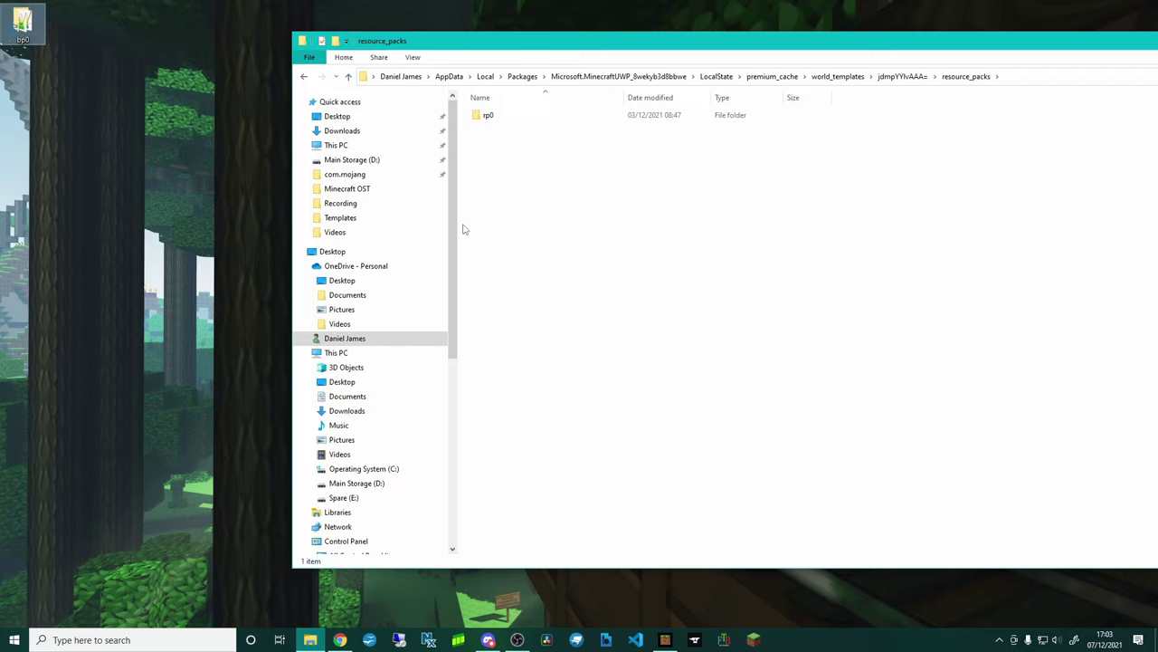
pyautogui.click(496, 121)
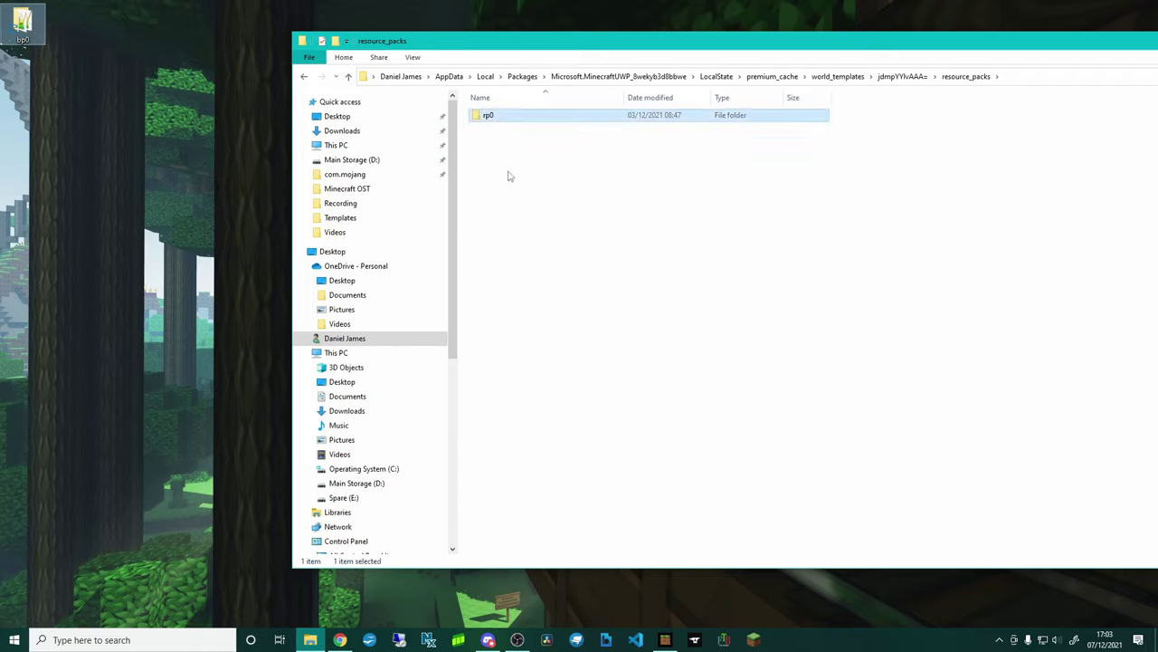
pyautogui.click(171, 180)
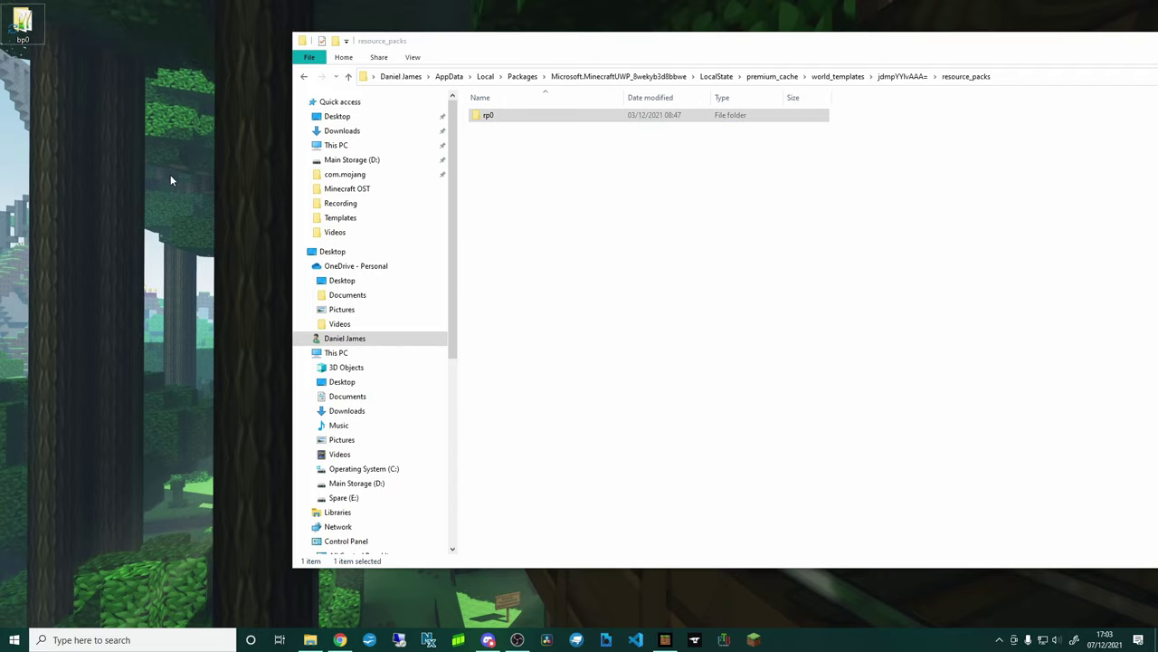
pyautogui.hotkey('ctrl', 'v')
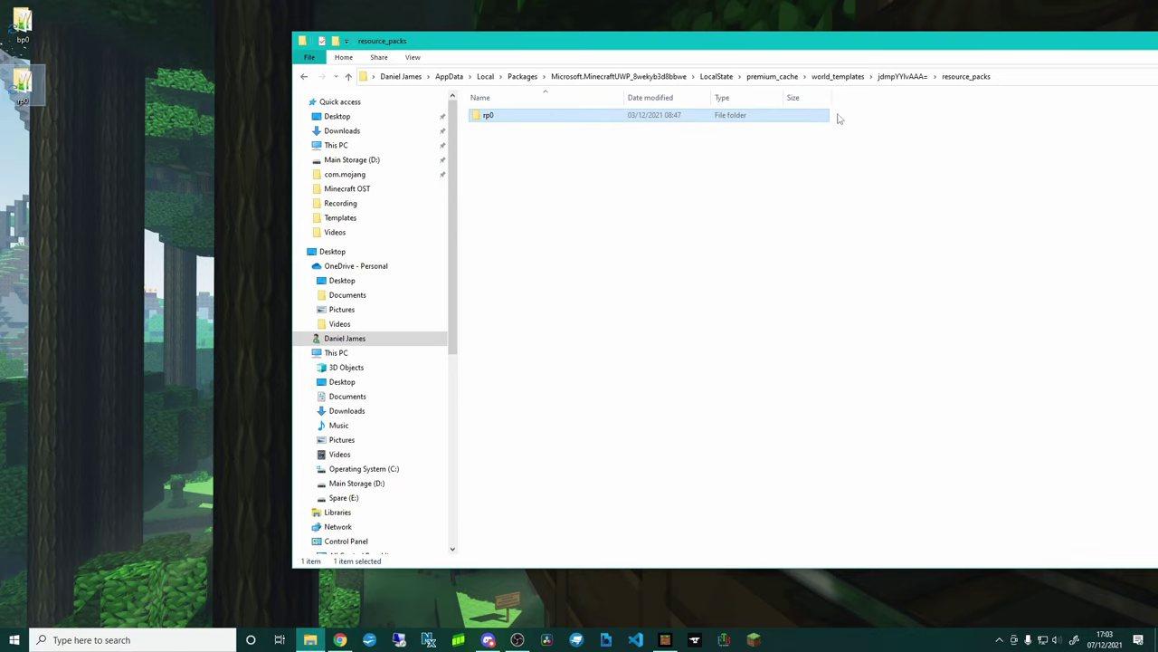
pyautogui.moveTo(781, 48); pyautogui.dragTo(594, 55)
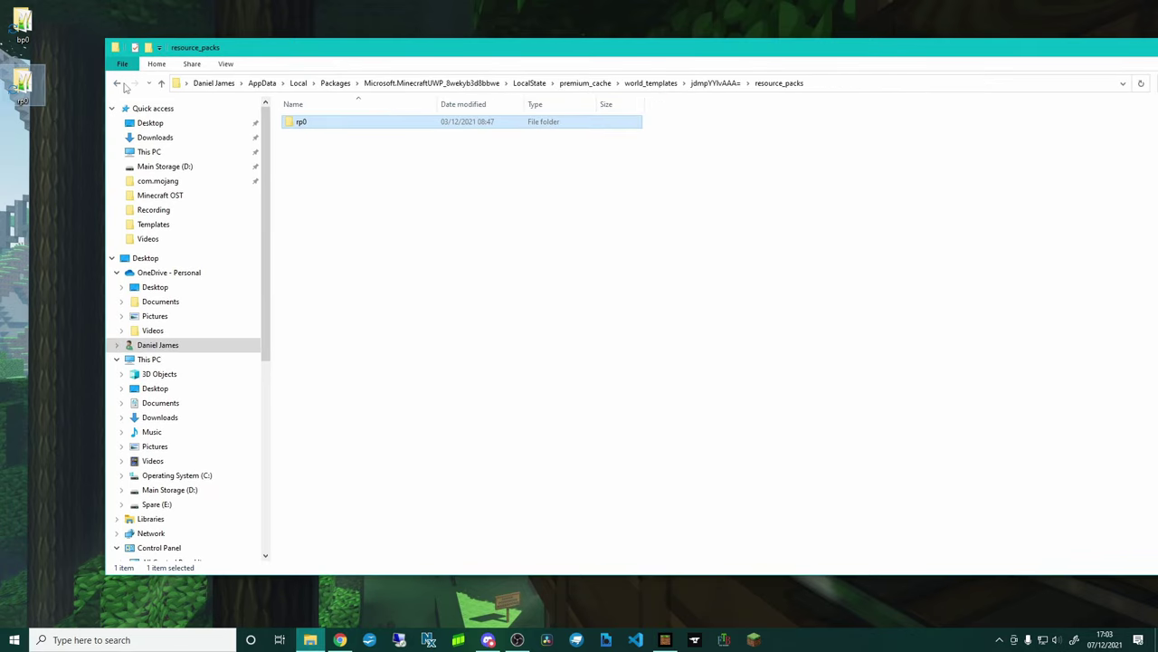
# Return from the template's resource_packs folder to the minecraftWorlds folder in com.mojang
pyautogui.click(118, 84)
pyautogui.click(118, 84)
pyautogui.click(118, 84)
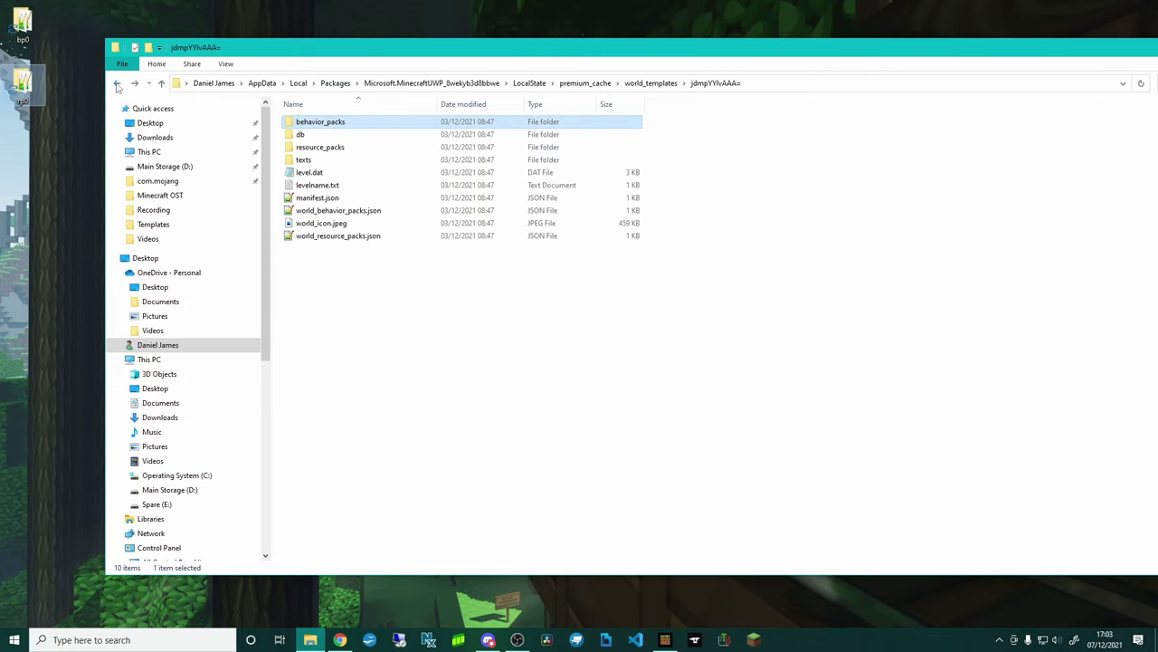
pyautogui.hotkey('alt', 'Right')
pyautogui.hotkey('alt', 'Right')
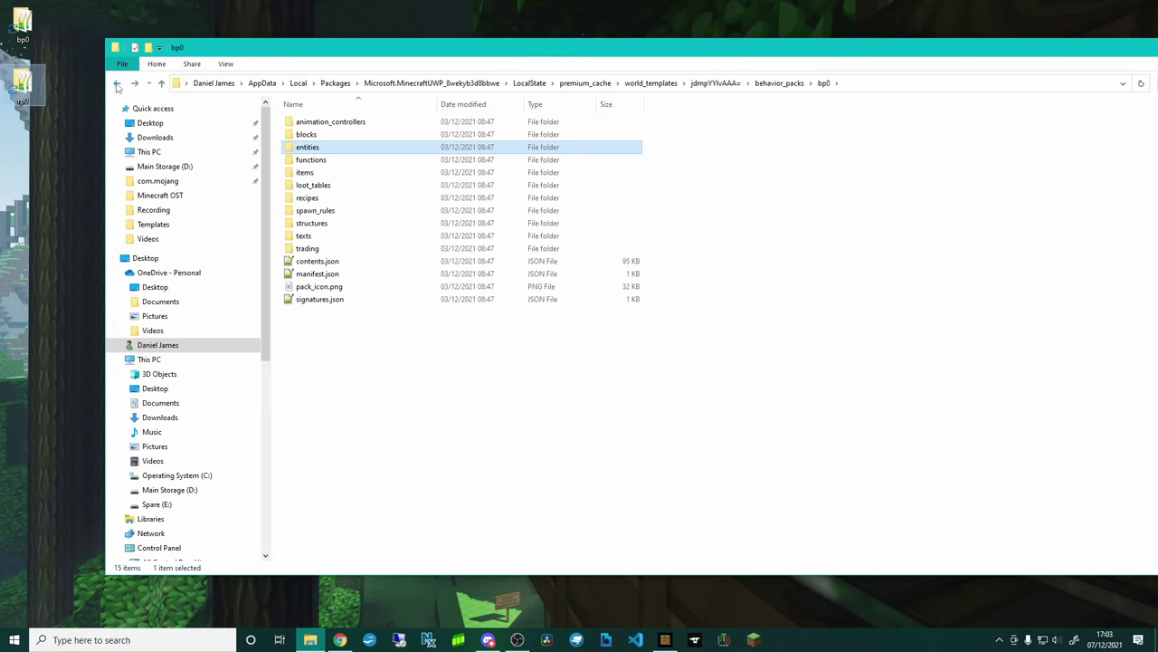
pyautogui.hotkey('alt', 'Right')
pyautogui.hotkey('alt', 'Right')
pyautogui.click(118, 84)
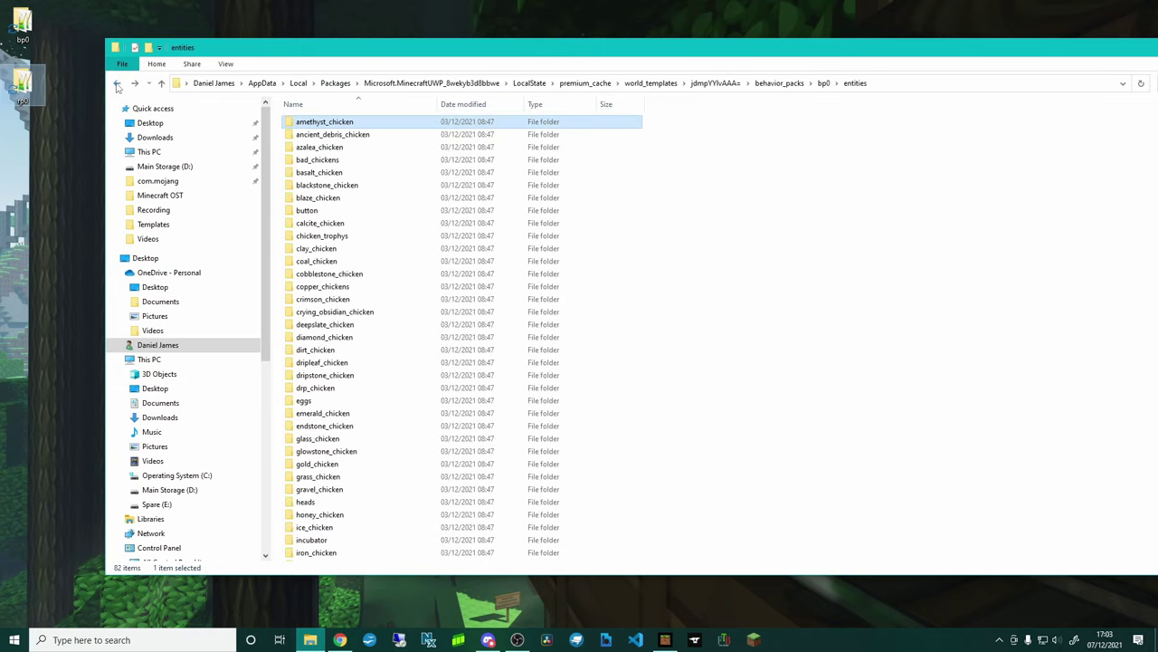
pyautogui.click(117, 84)
pyautogui.click(118, 84)
pyautogui.click(118, 84)
pyautogui.click(118, 84)
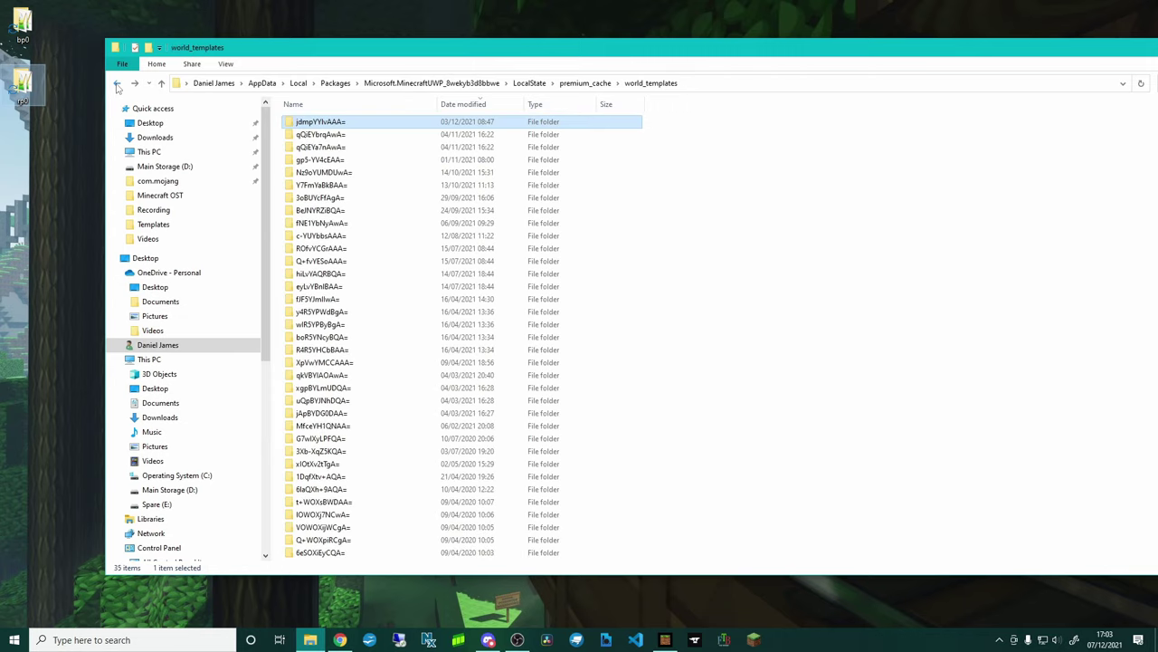
pyautogui.hotkey('alt', 'Right')
pyautogui.click(117, 85)
pyautogui.click(118, 85)
pyautogui.click(118, 85)
pyautogui.click(117, 84)
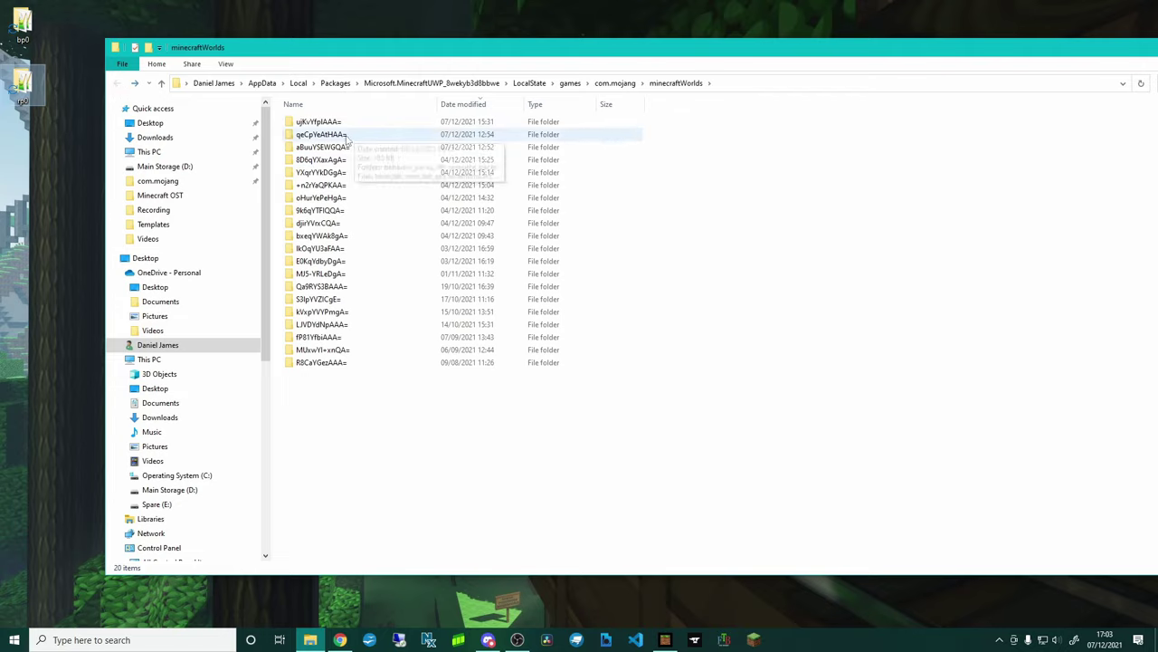
# Examine the most recently modified world's folder and its behavior_packs folder, and return to minecraftWorlds
pyautogui.doubleClick(314, 122)
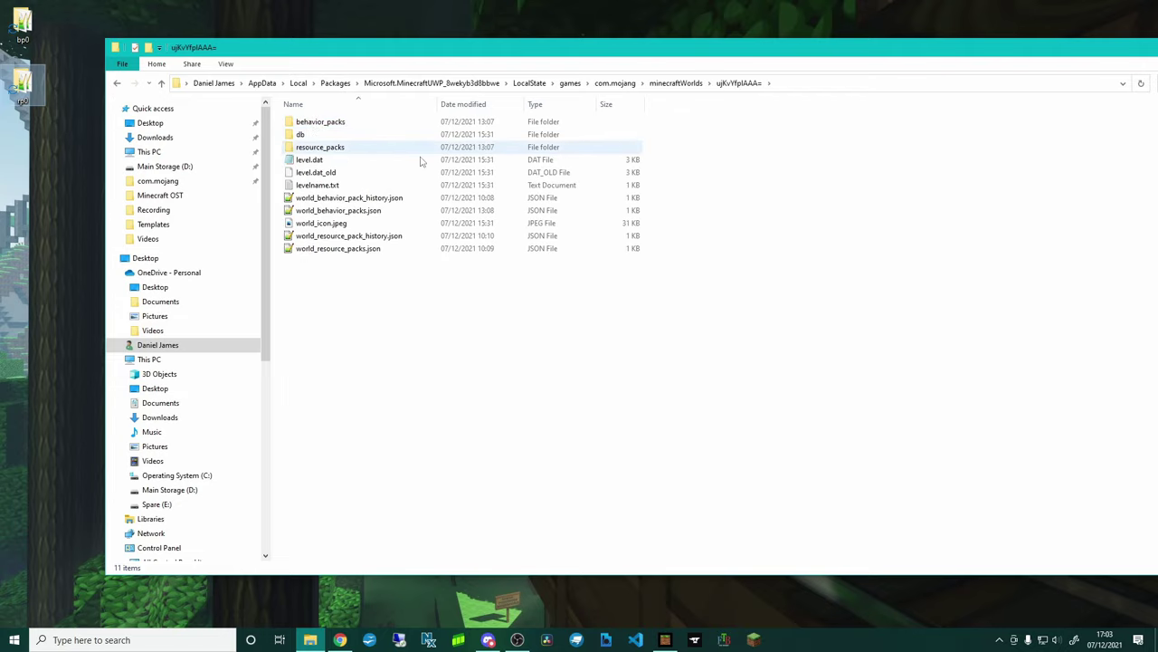
pyautogui.doubleClick(319, 122)
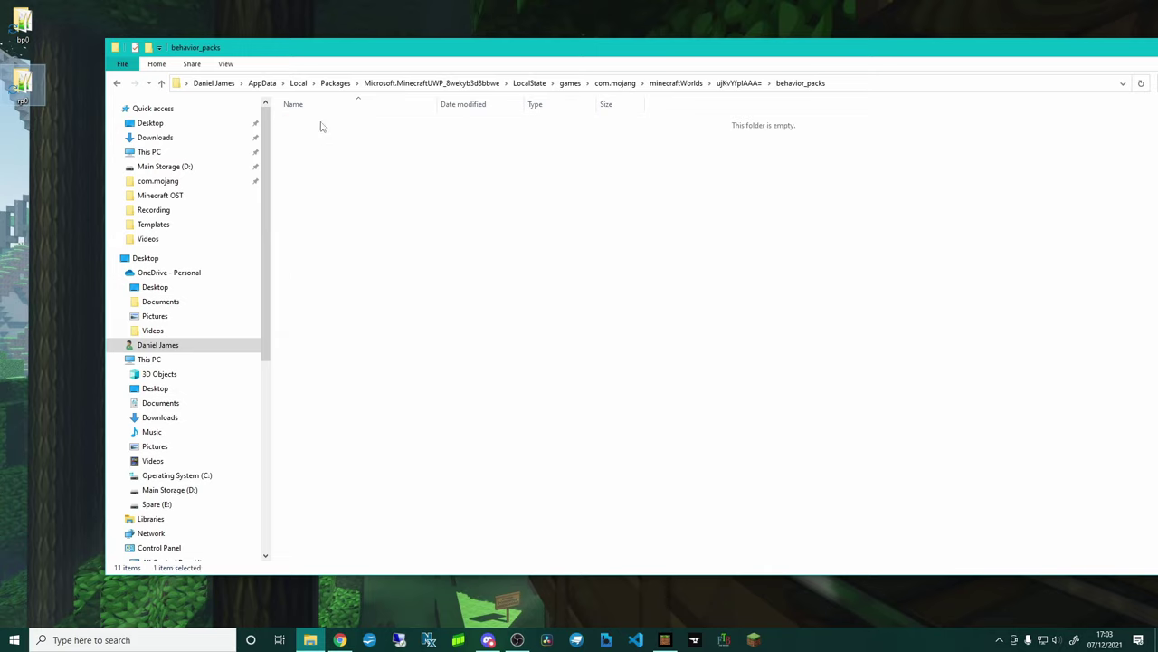
pyautogui.click(162, 84)
pyautogui.click(162, 83)
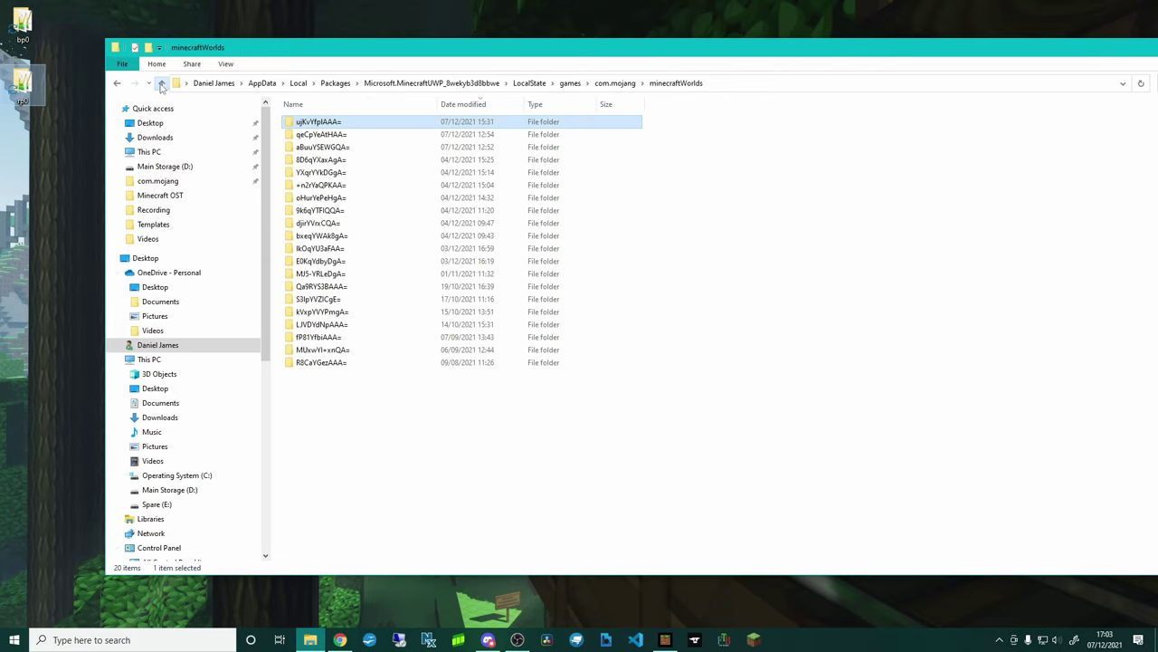
# Move the bp0 folder from the desktop into the behavior_packs folder of com.mojang
pyautogui.click(162, 83)
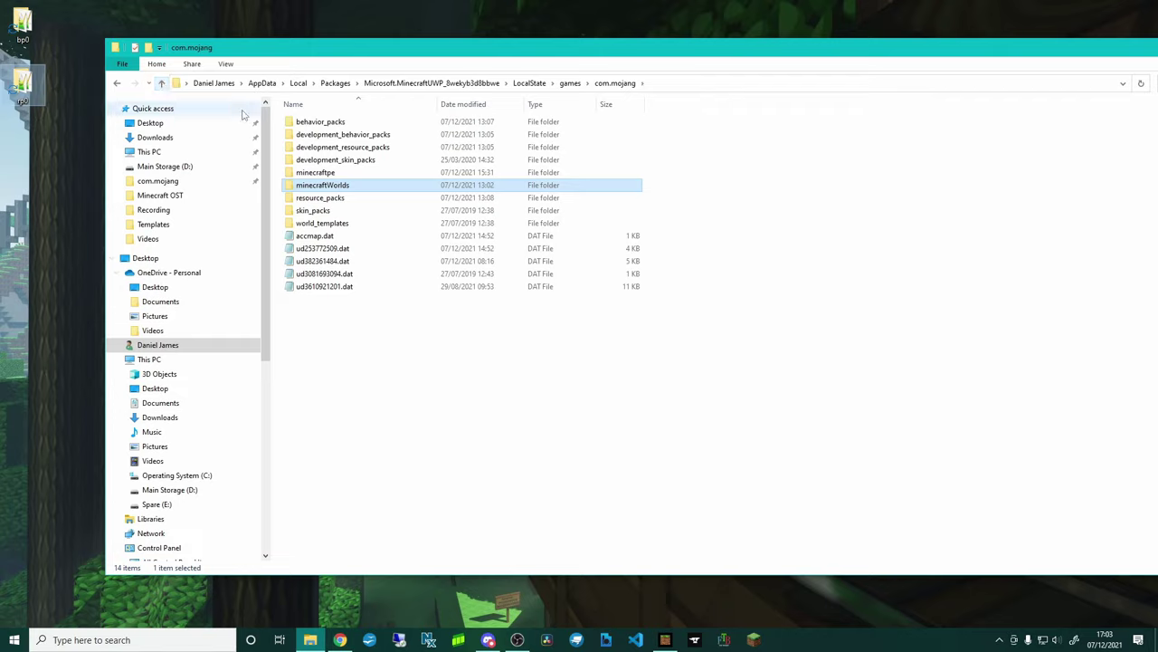
pyautogui.doubleClick(312, 124)
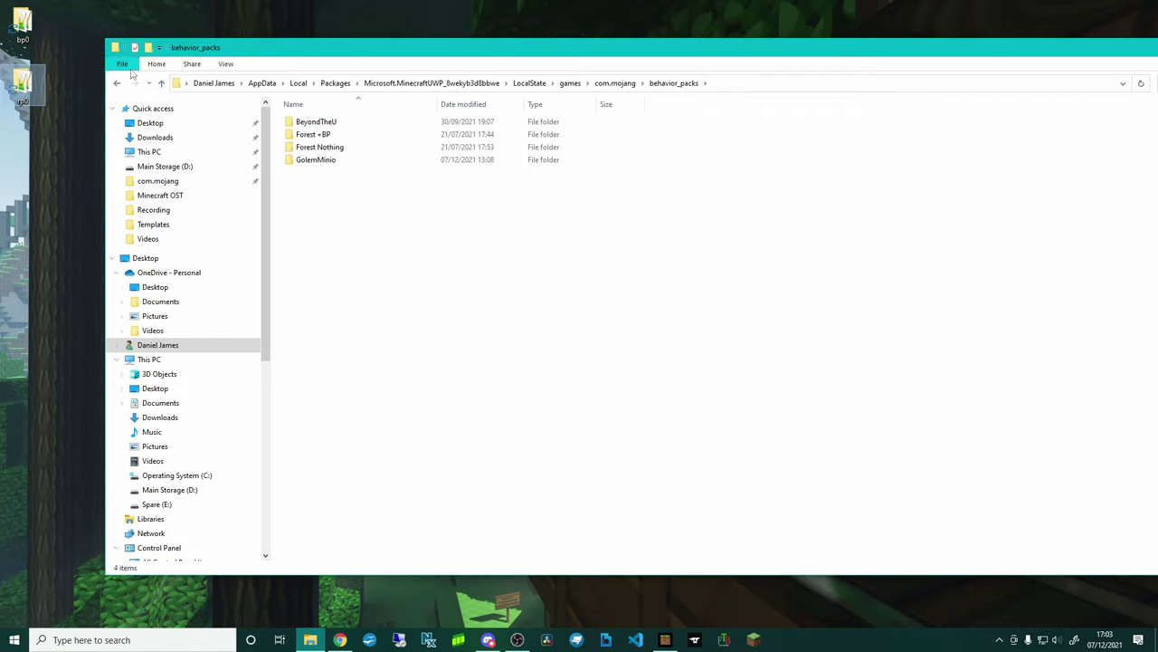
pyautogui.click(30, 36)
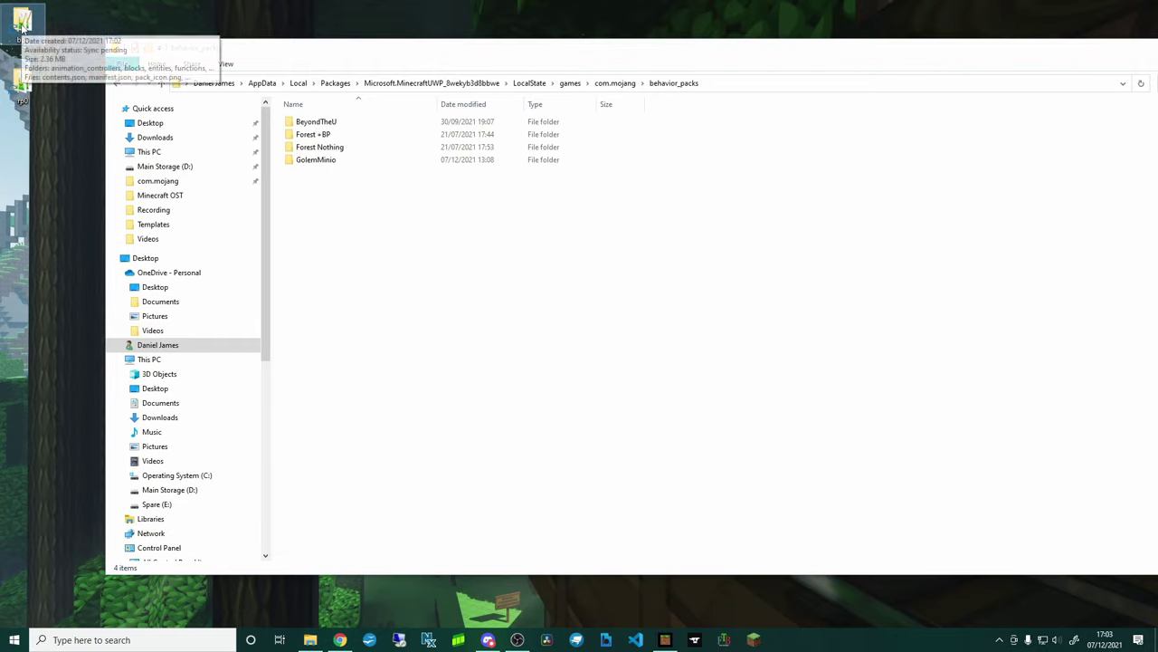
pyautogui.moveTo(22, 24); pyautogui.dragTo(326, 196)
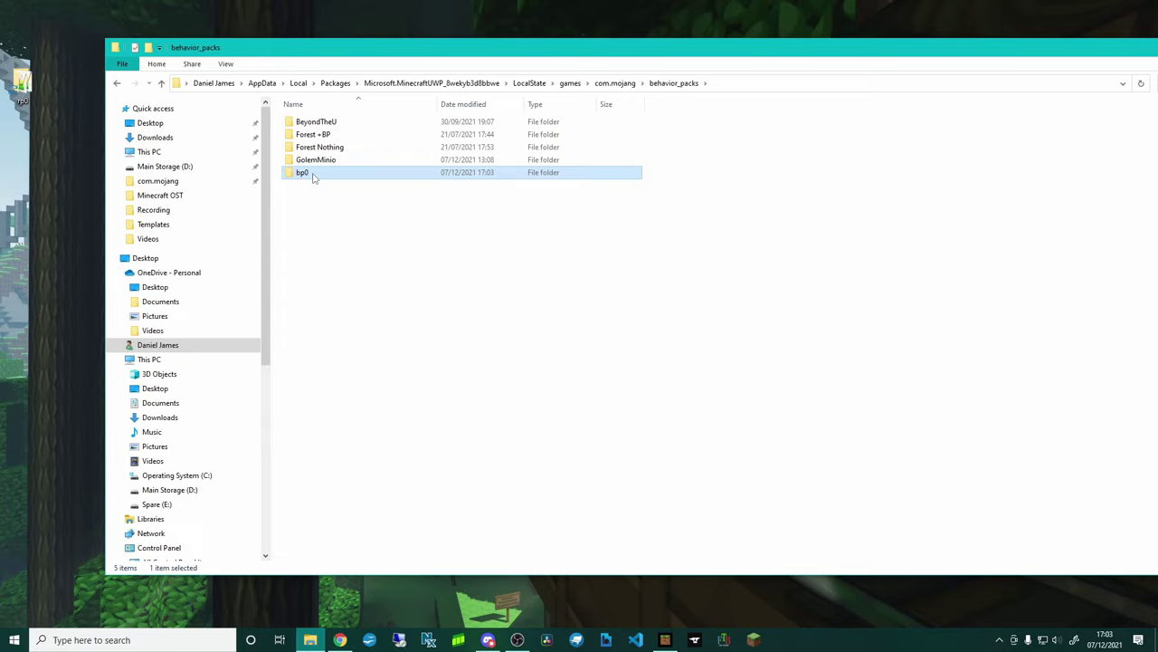
# Rename the bp0 folder in behavior_packs as "Chicken Blockd BP"
pyautogui.click(307, 173)
pyautogui.write('Chicken Blockd BP')
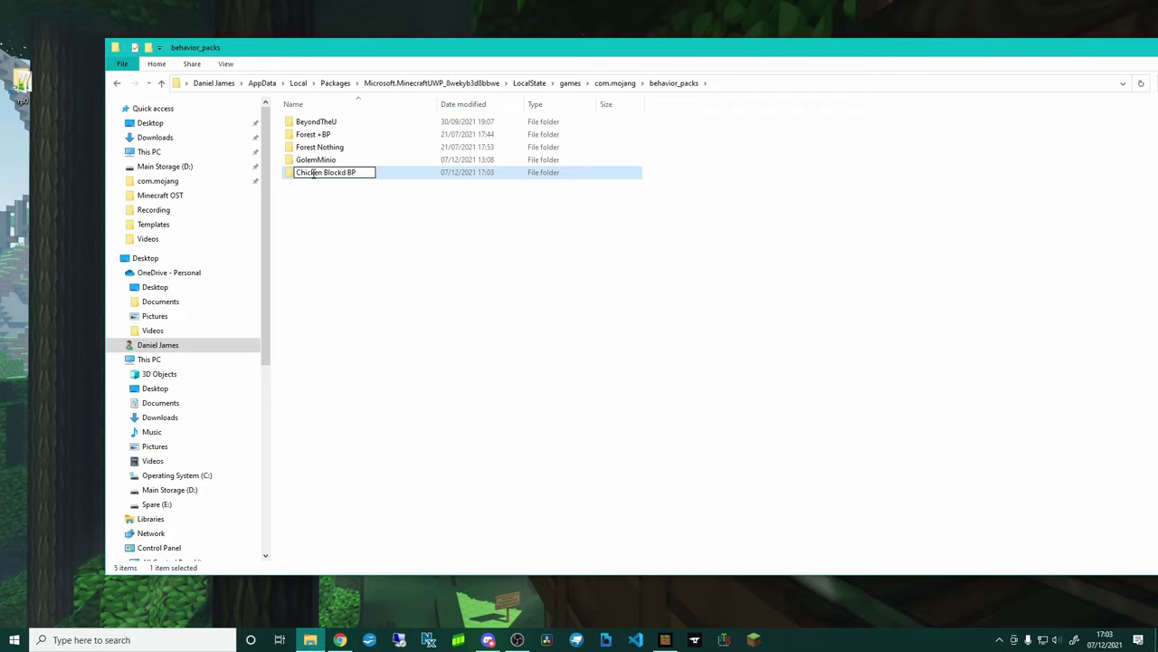
pyautogui.press('Return')
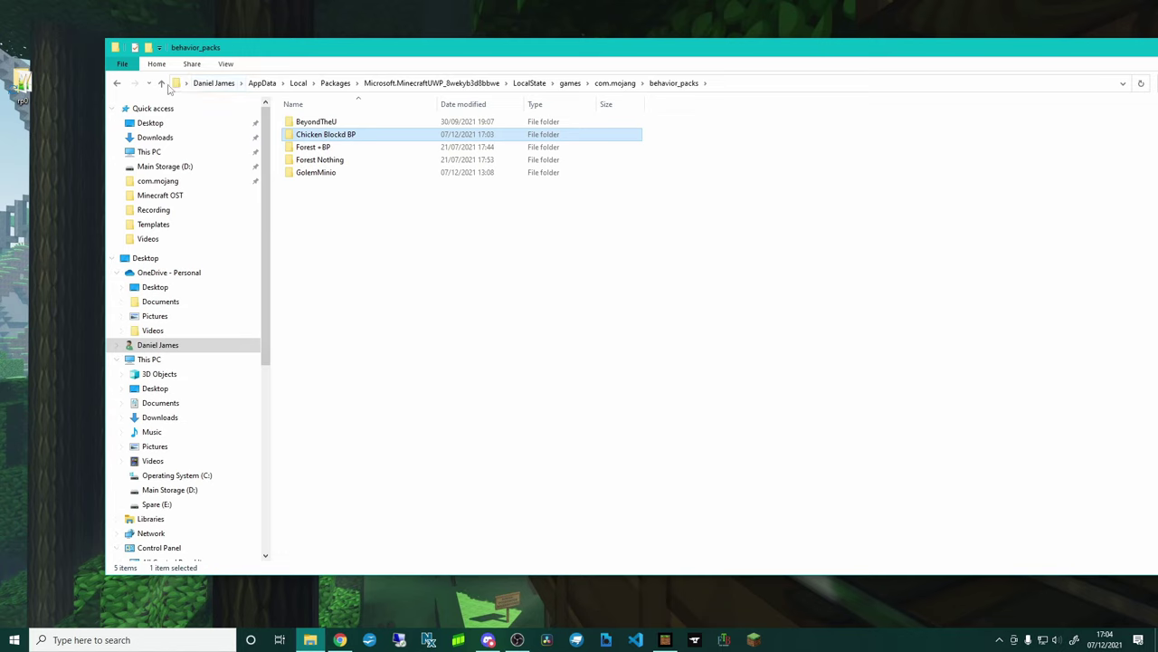
# Move the rp0 folder from the desktop into the resource_packs folder of com.mojang
pyautogui.click(162, 83)
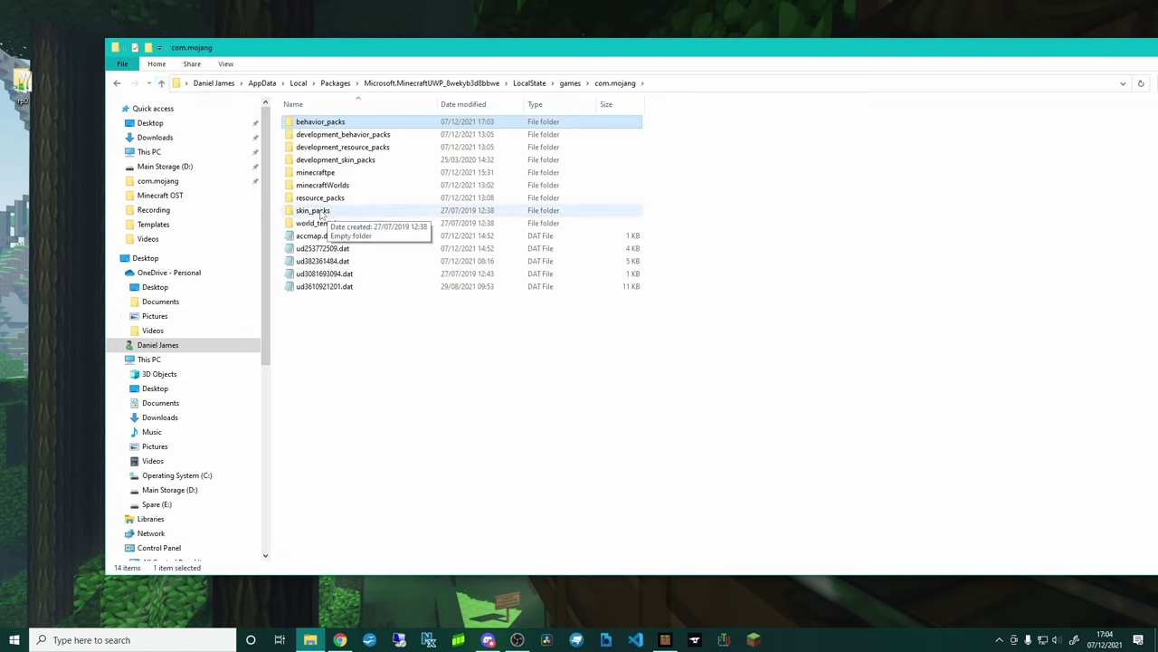
pyautogui.click(319, 203)
pyautogui.doubleClick(319, 204)
pyautogui.moveTo(22, 85); pyautogui.dragTo(380, 487)
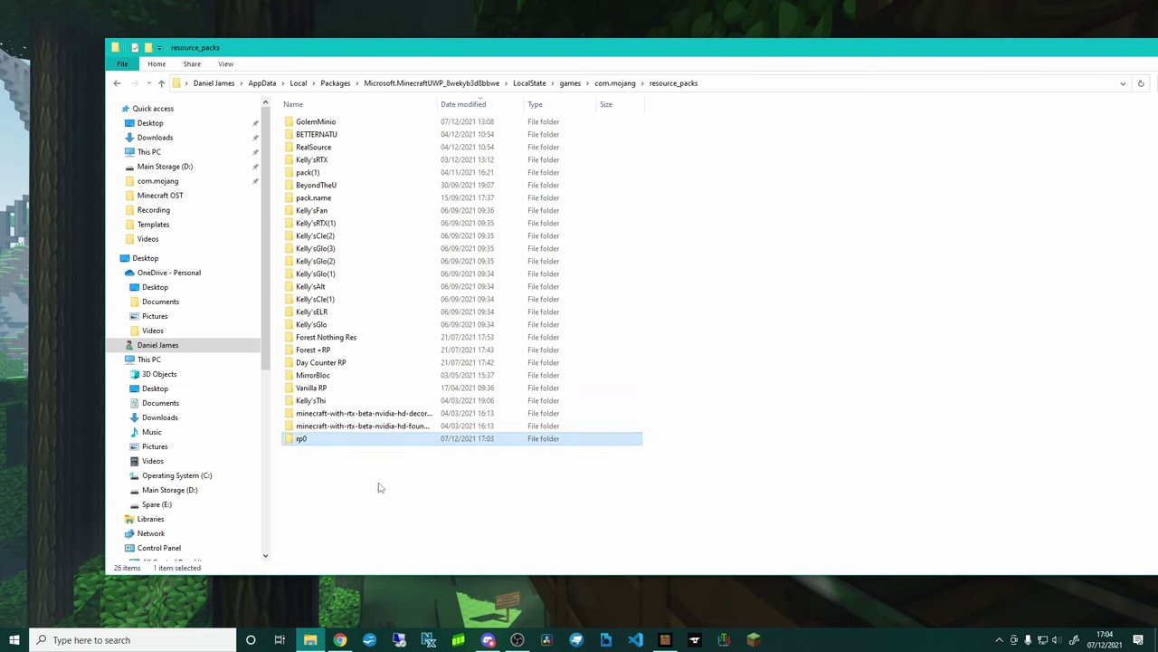
# Check the contents of the rp0 folder in resource_packs and rename the folder as "Chicken Blockd RP"
pyautogui.doubleClick(302, 439)
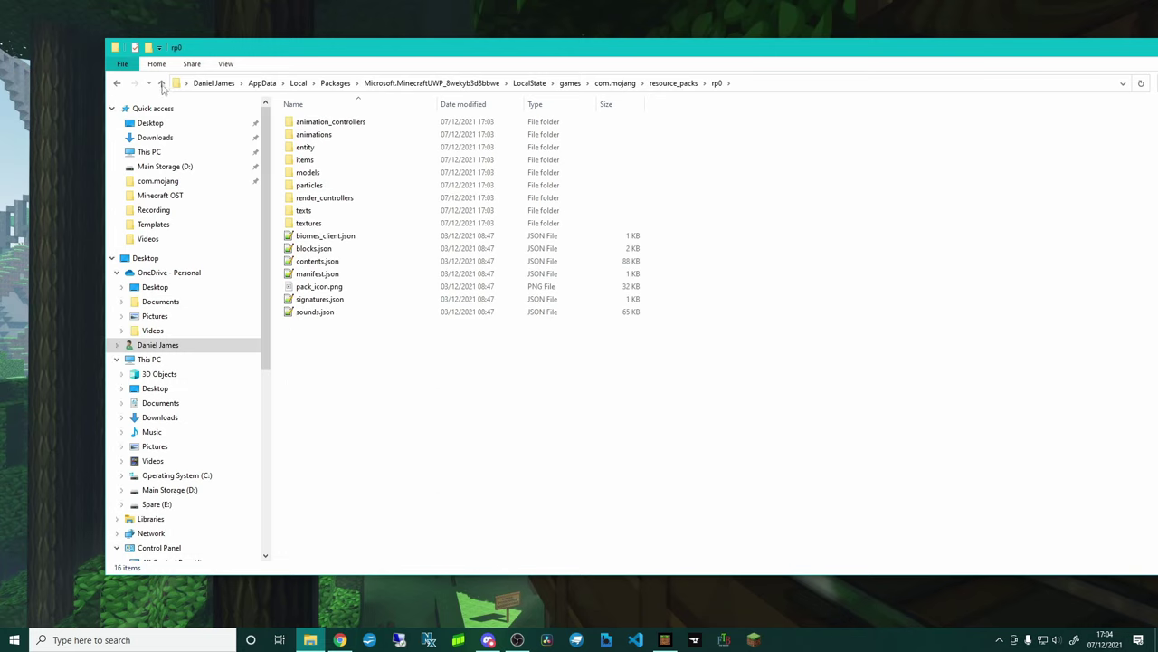
pyautogui.click(162, 83)
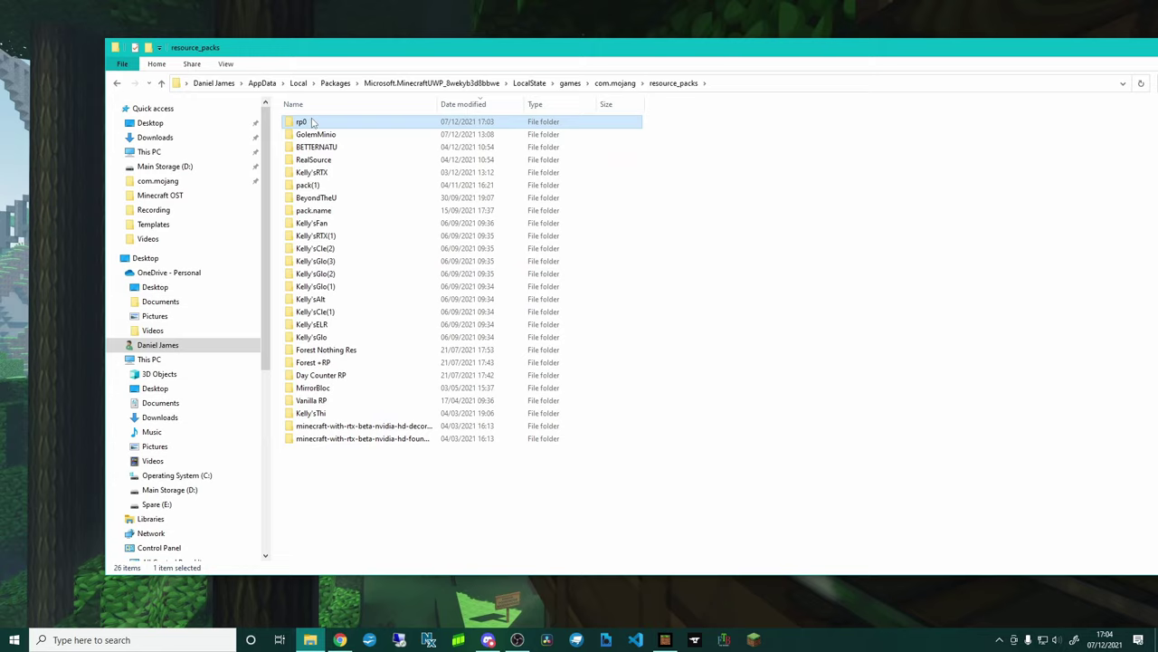
pyautogui.click(312, 121)
pyautogui.write('R')
pyautogui.write('Chicken Blockd')
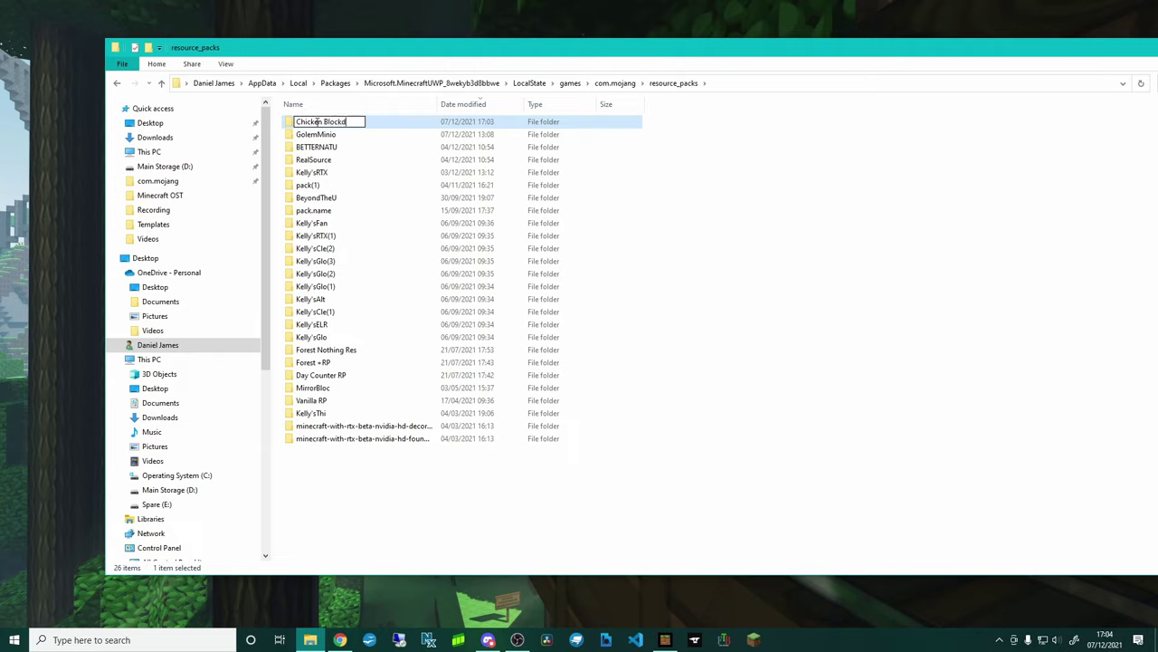
pyautogui.write(' RP')
pyautogui.press('Return')
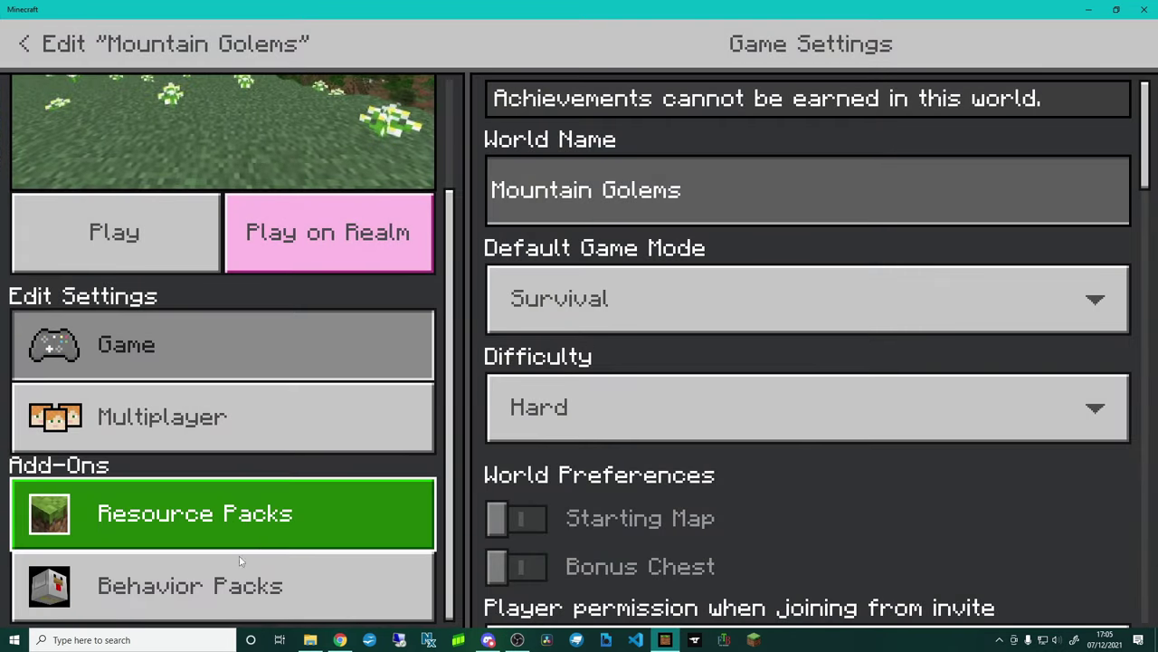
# Examine the active behavior packs of the Mountain Golems world and return to the worlds list
pyautogui.click(240, 579)
pyautogui.click(561, 108)
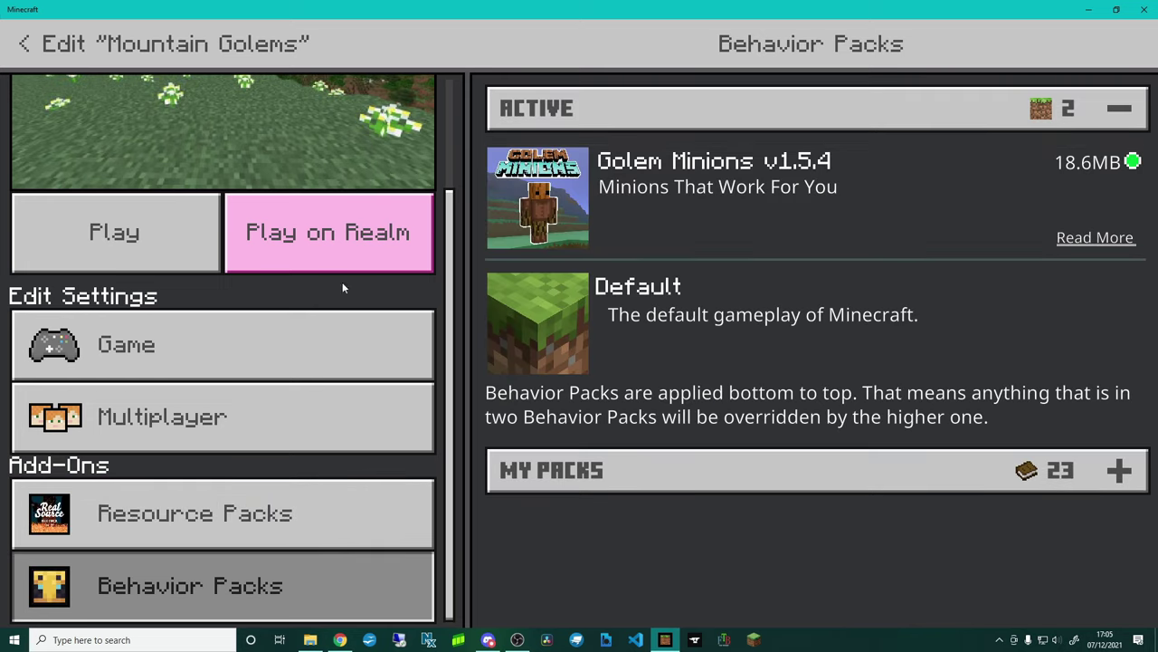
pyautogui.scroll(4, 272, 307)
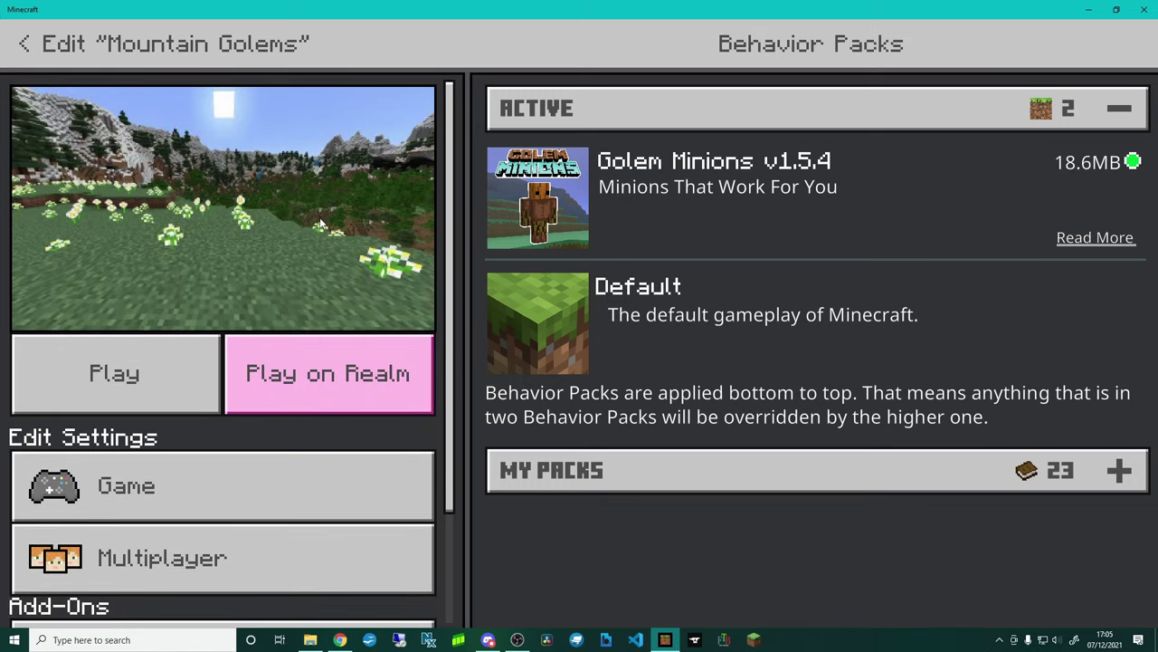
pyautogui.scroll(-4, 325, 297)
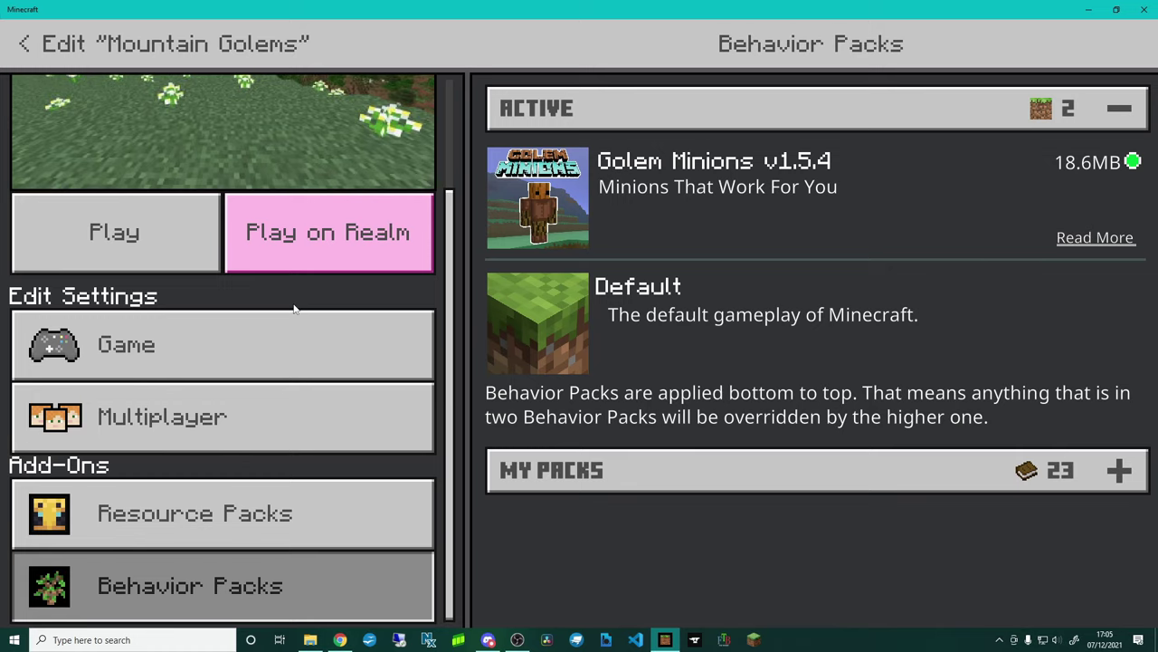
pyautogui.click(25, 44)
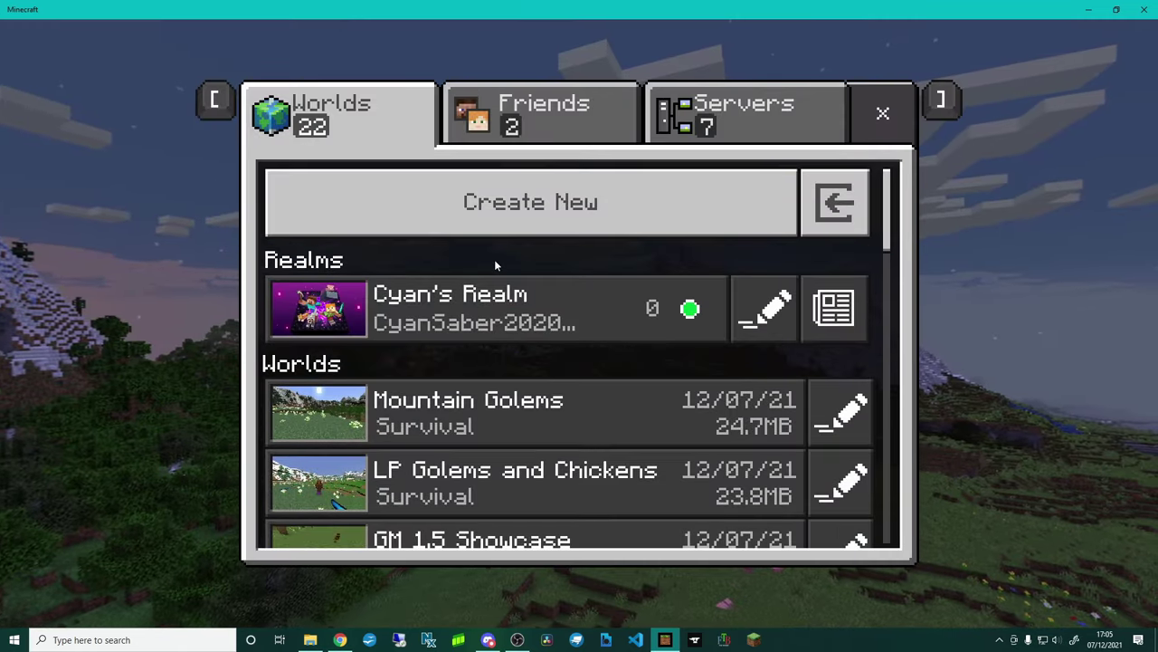
# Check the behavior packs available for a new world, and return to the worlds list without creating it
pyautogui.click(500, 219)
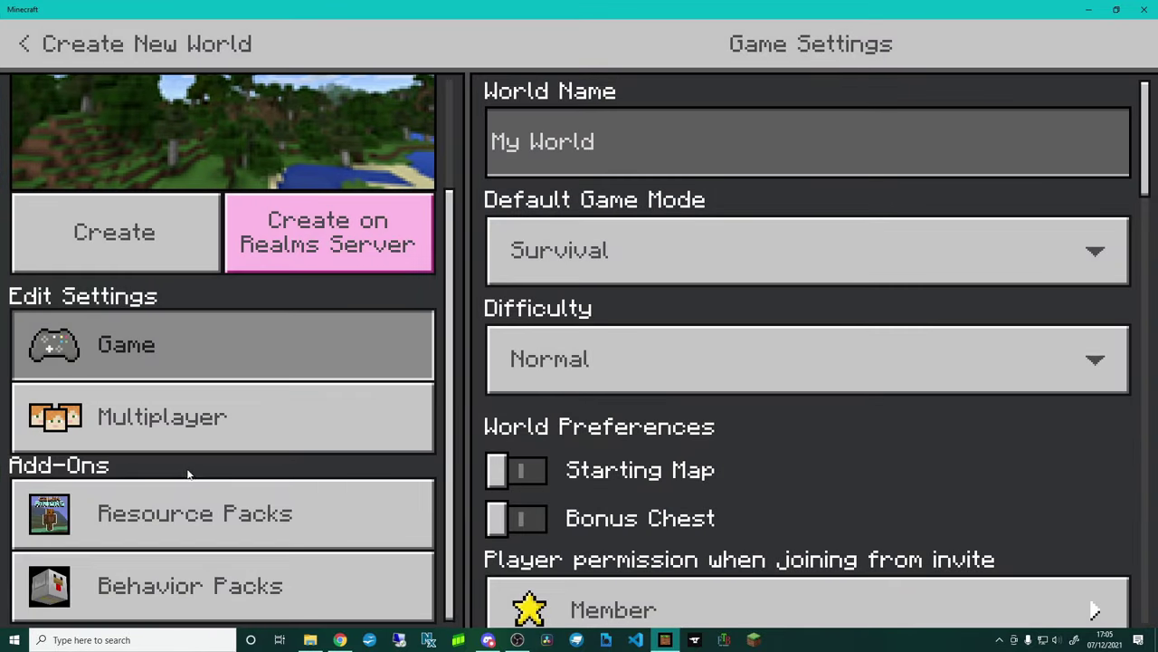
pyautogui.click(214, 583)
pyautogui.click(612, 186)
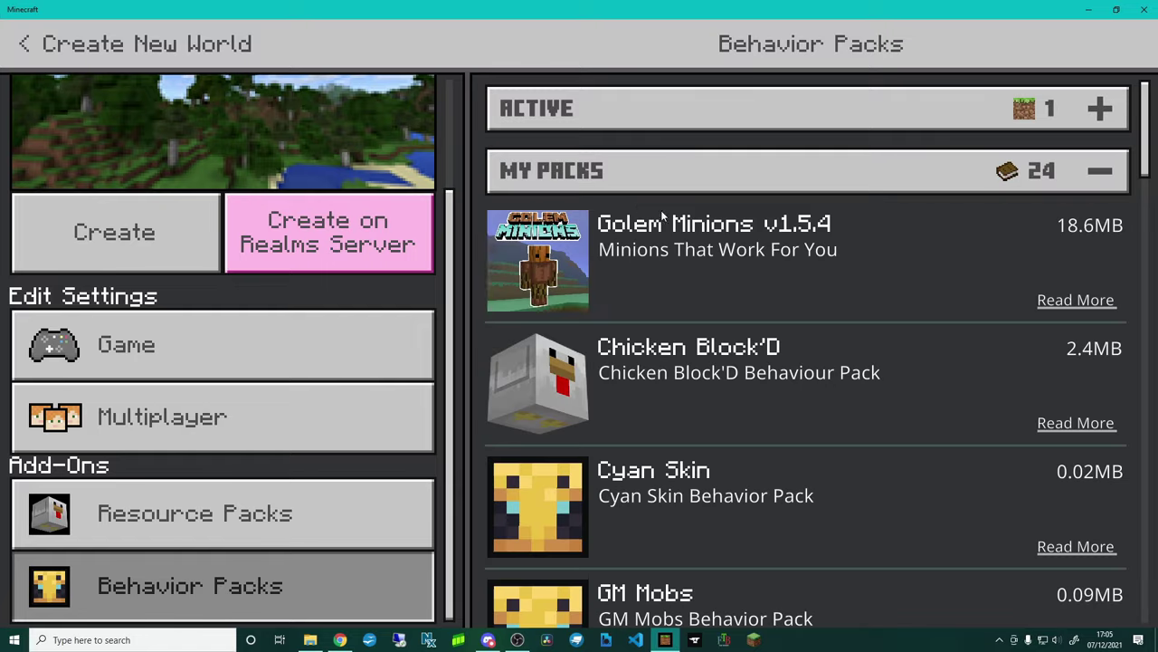
pyautogui.click(24, 43)
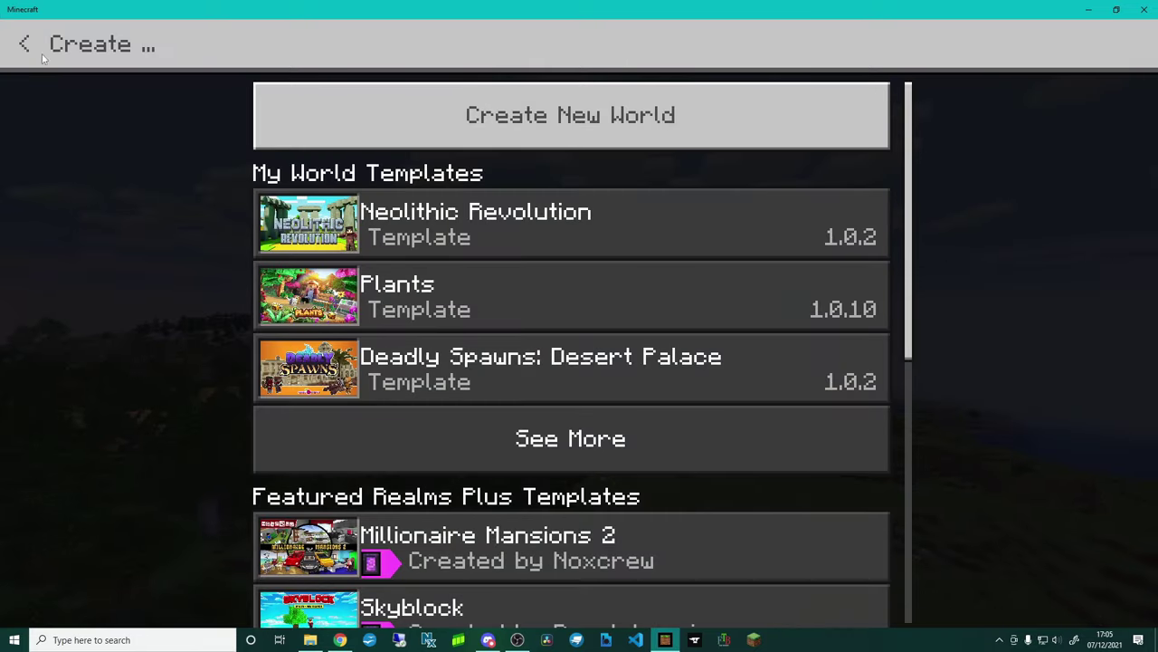
pyautogui.click(40, 47)
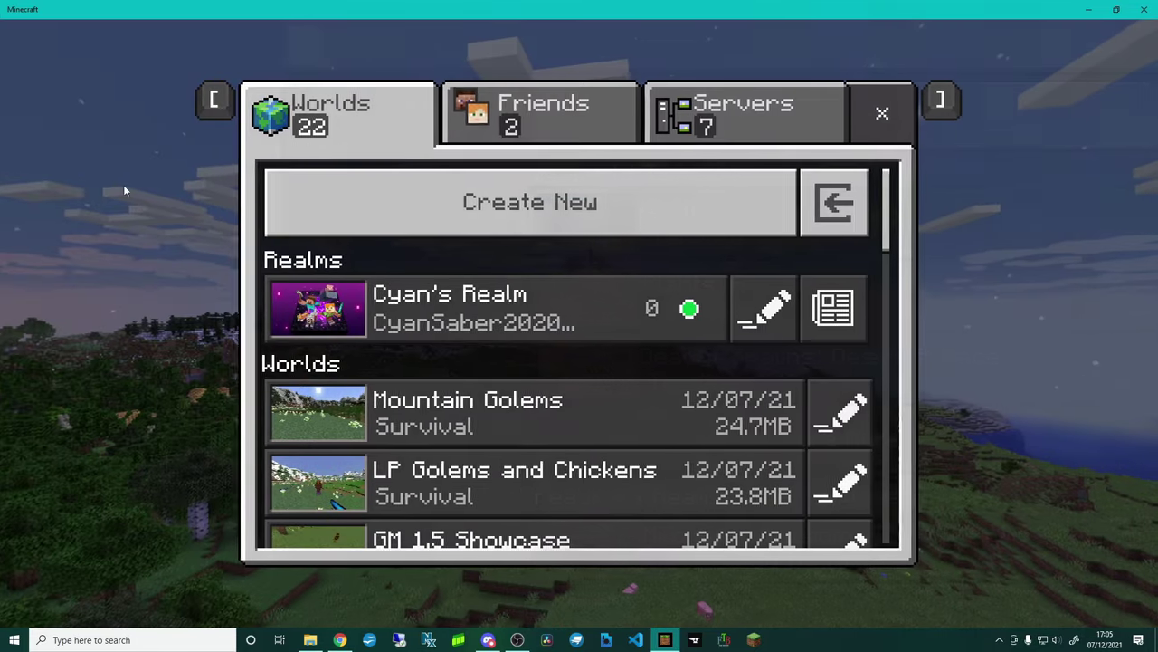
# Activate the Chicken Block'D behavior pack in the Mountain Golems world's settings
pyautogui.click(840, 409)
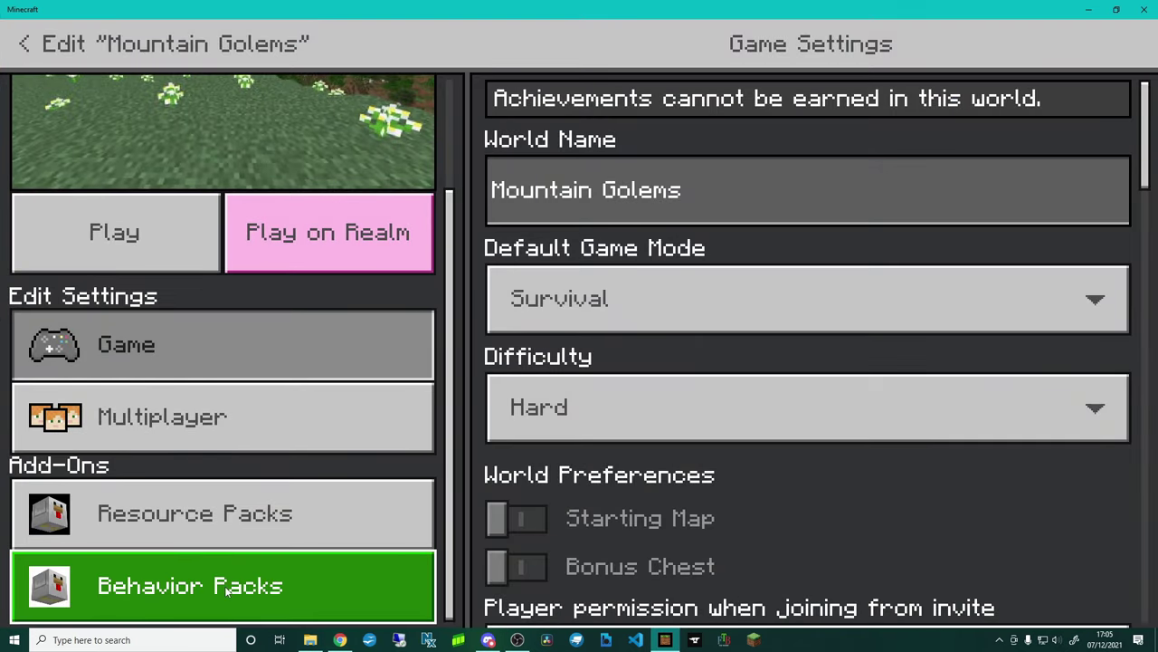
pyautogui.click(227, 589)
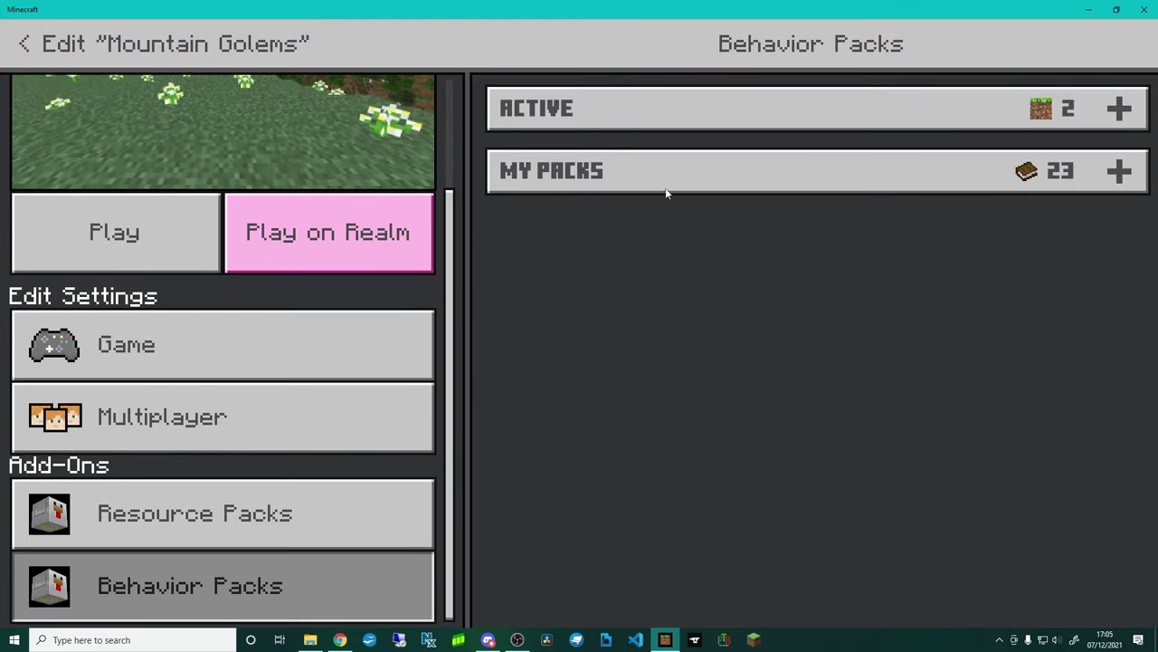
pyautogui.click(612, 173)
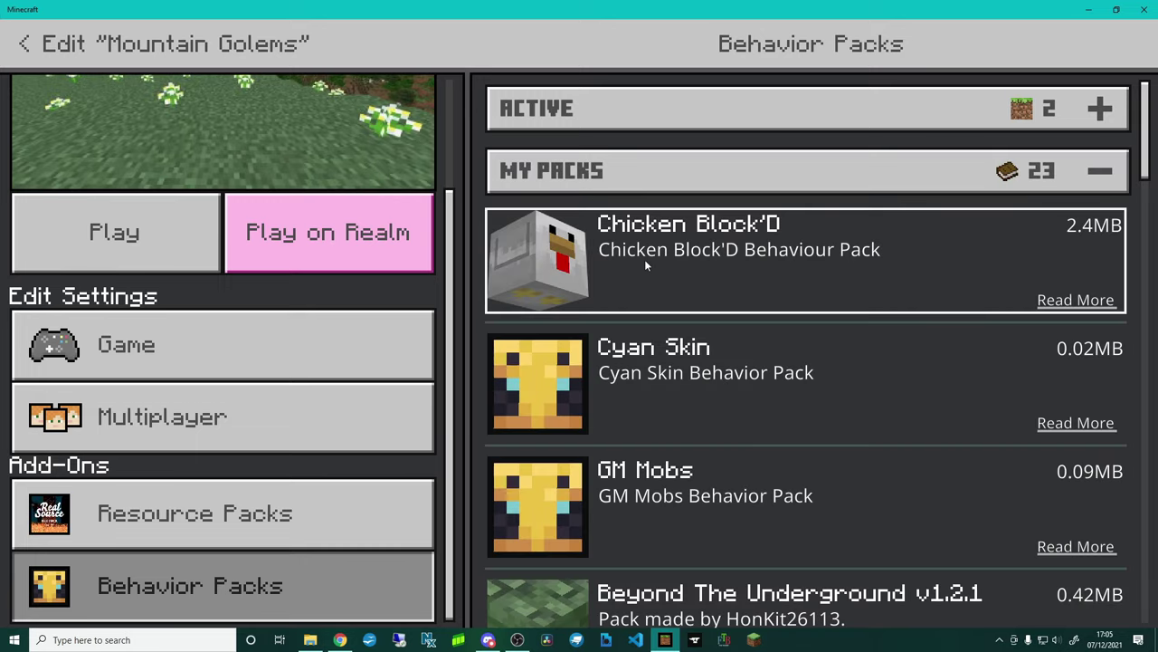
pyautogui.click(645, 260)
pyautogui.click(745, 347)
pyautogui.click(571, 408)
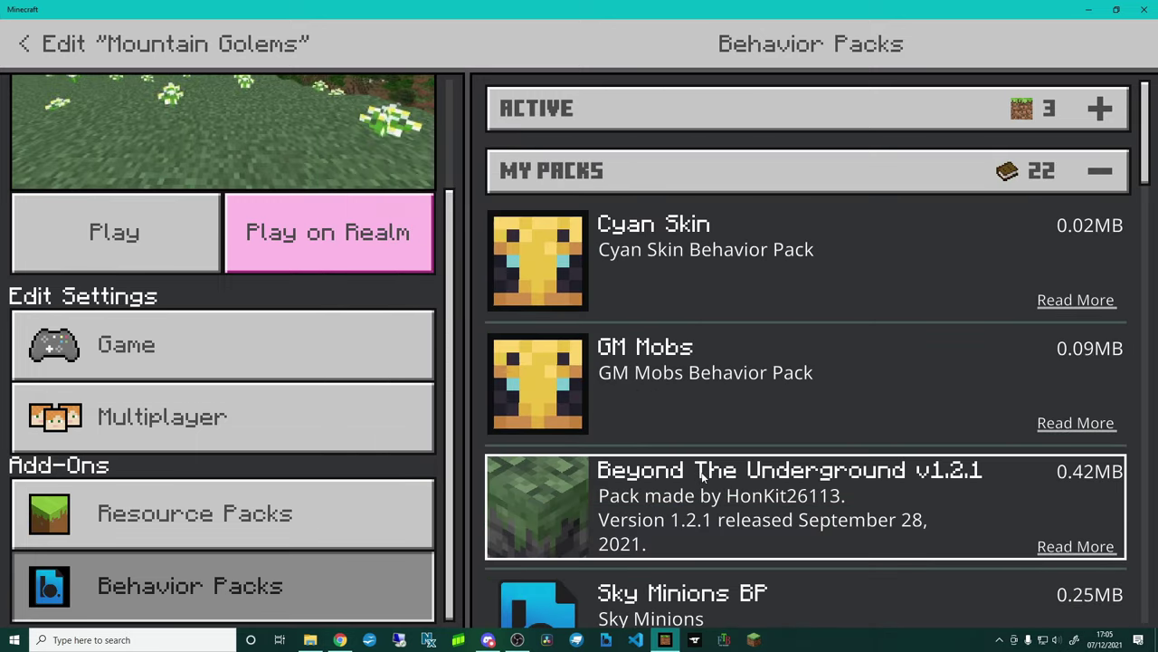
# Examine the Mountain Golems world's active behavior packs and active resource packs
pyautogui.click(606, 110)
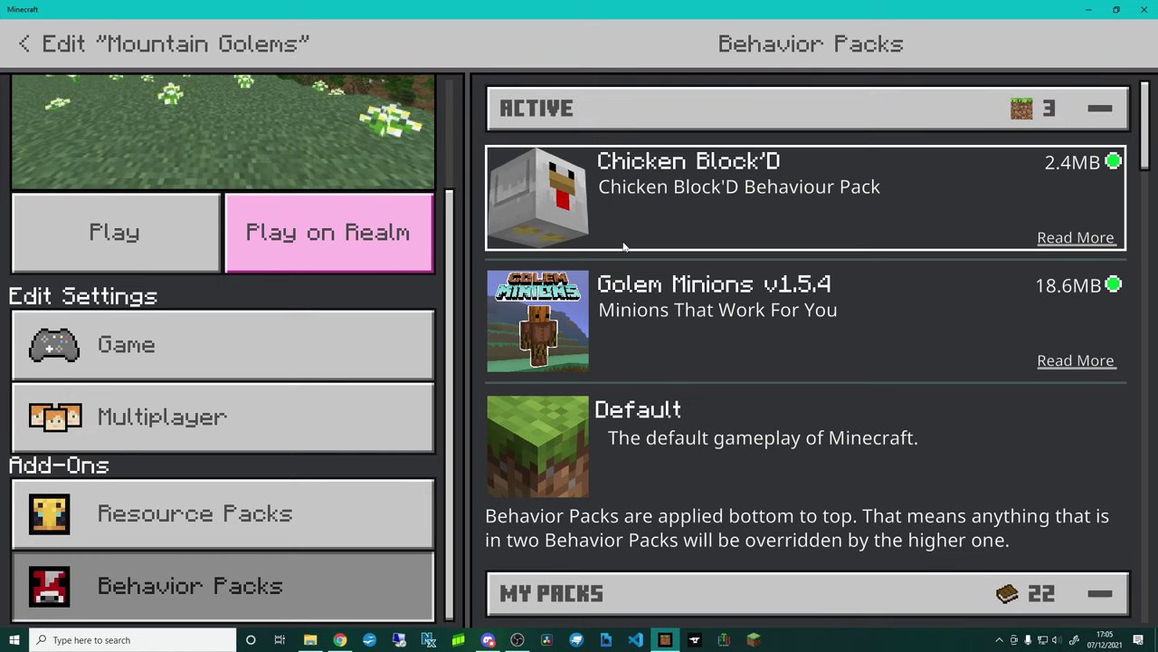
pyautogui.click(242, 526)
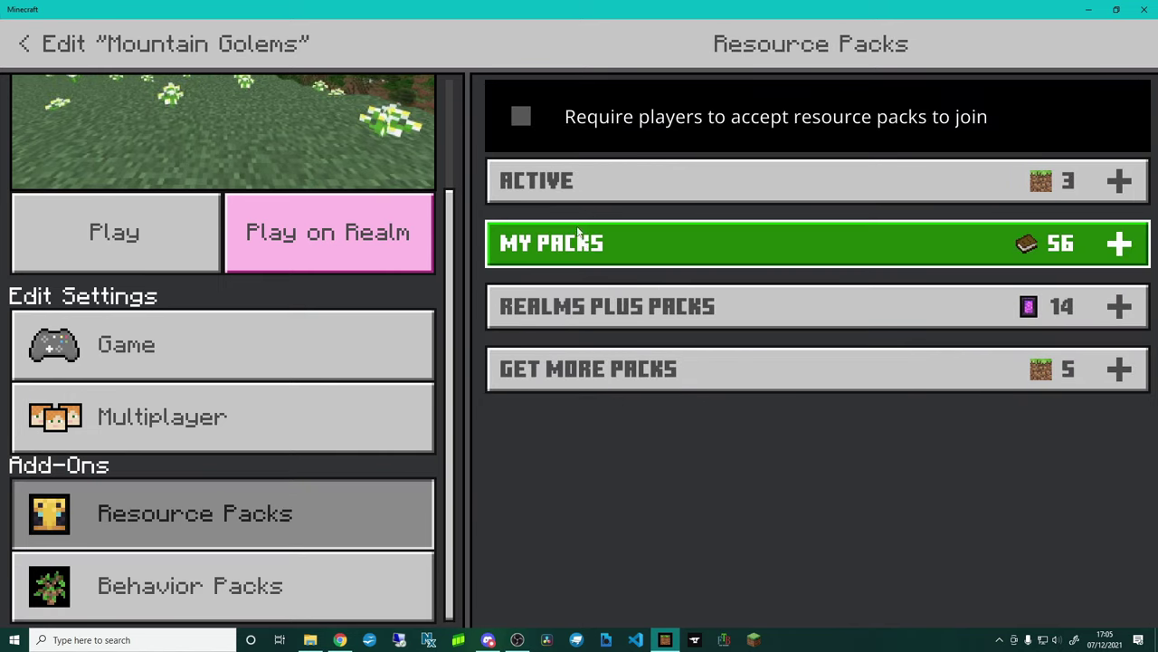
pyautogui.click(584, 181)
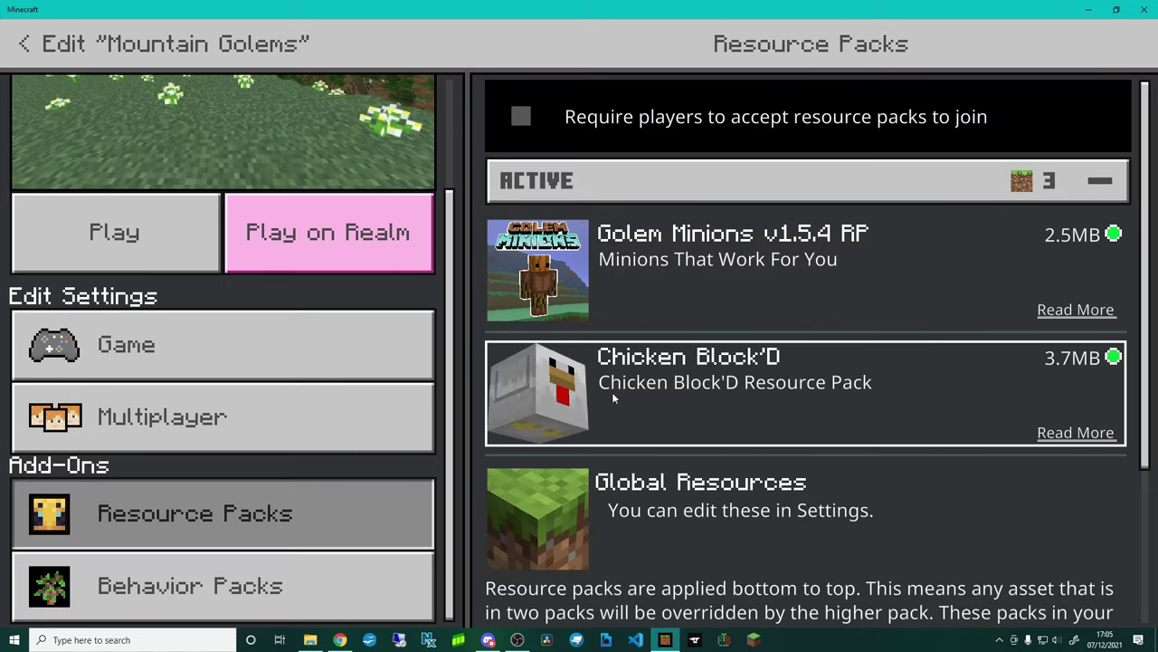
# Move the Golem Minions v1.5.4 behavior pack above Chicken Block'D in the world's active behavior packs
pyautogui.click(230, 565)
pyautogui.click(674, 323)
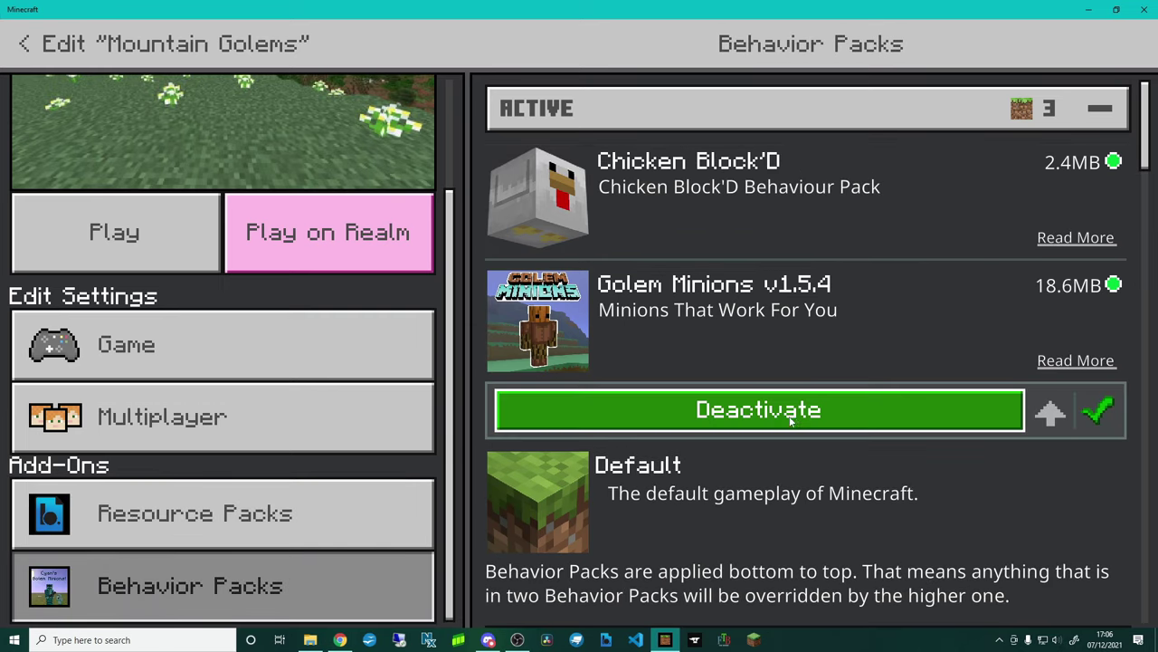
pyautogui.click(1047, 409)
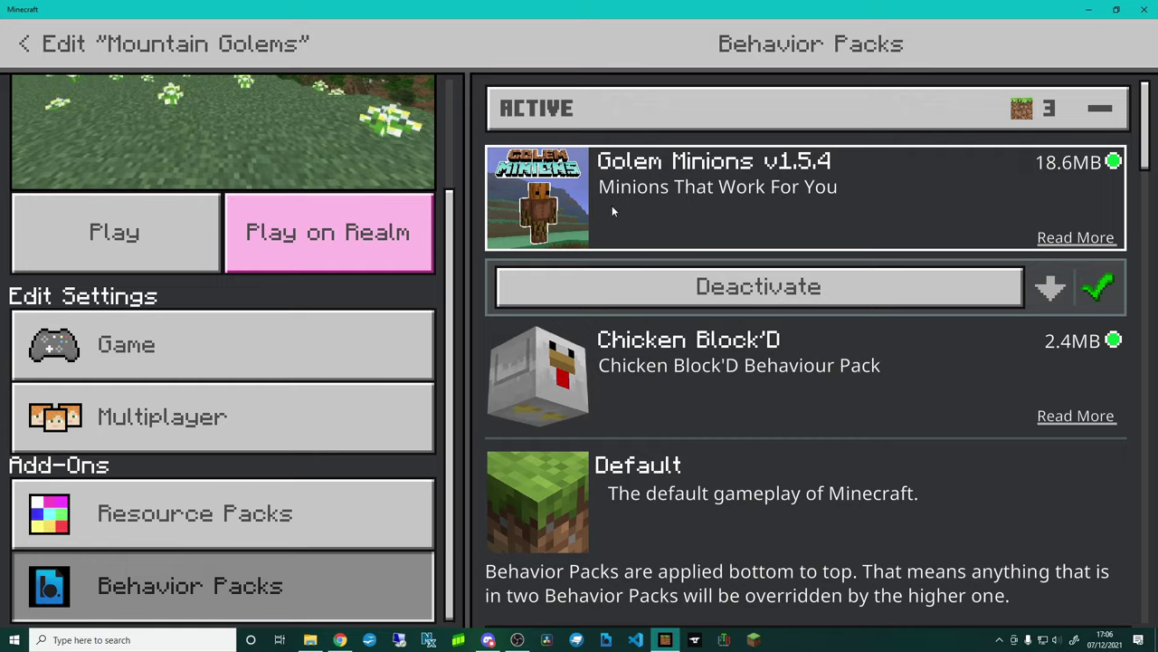
pyautogui.click(663, 376)
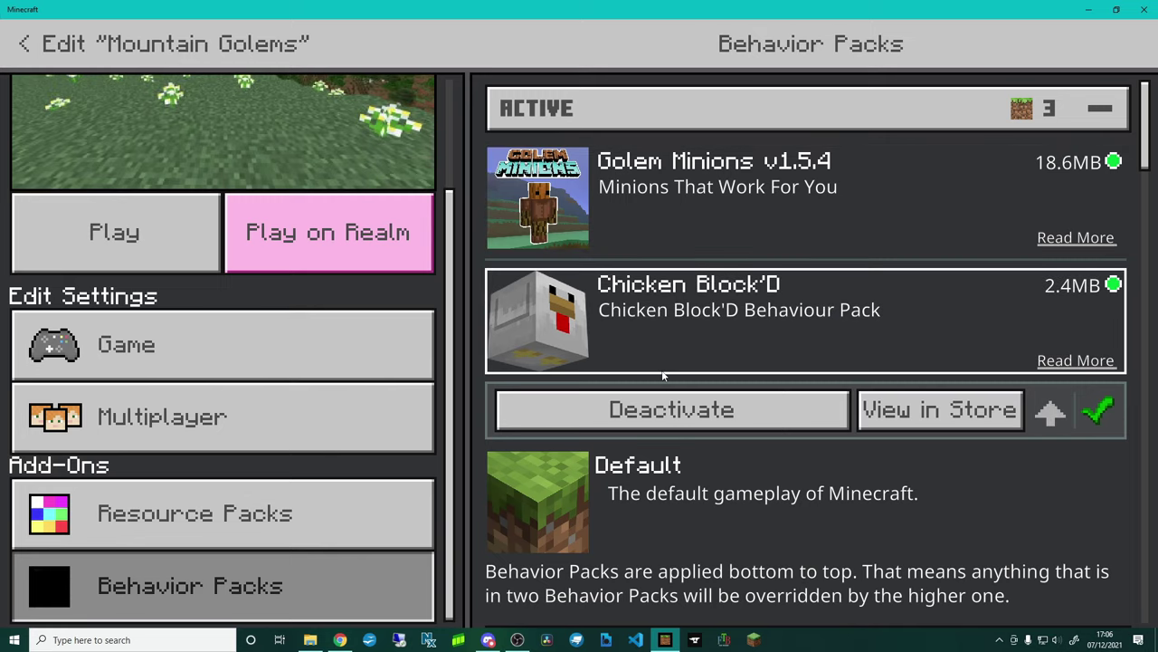
pyautogui.click(670, 206)
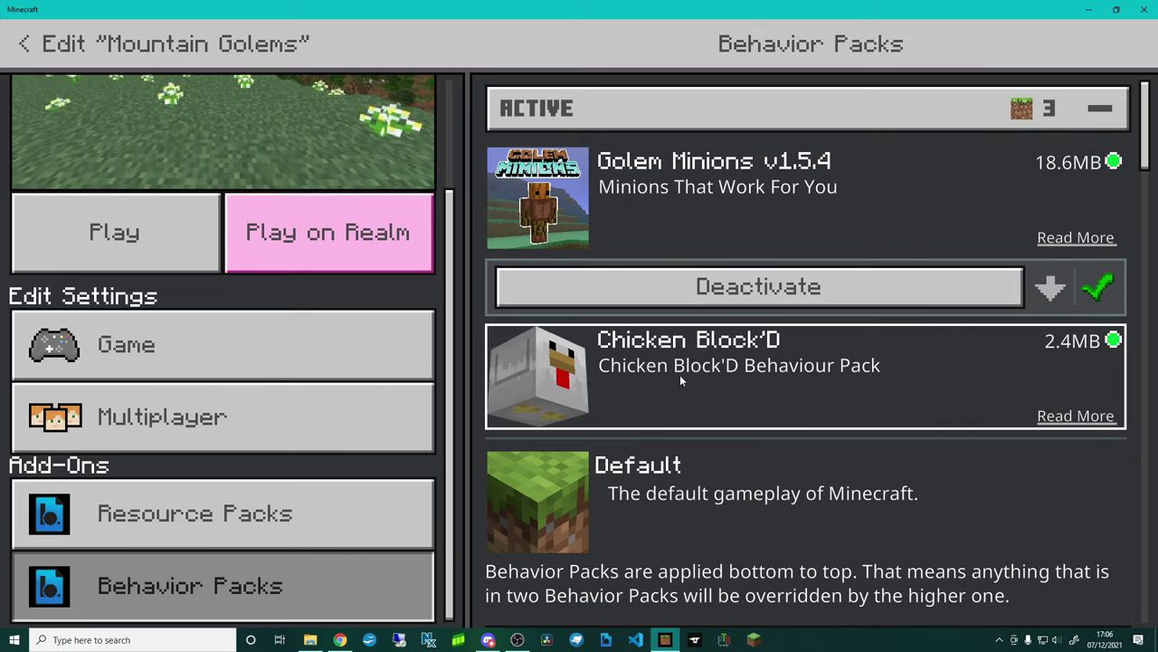
# Check the Mountain Golems world's game and multiplayer settings, and start playing the world
pyautogui.scroll(3, 388, 406)
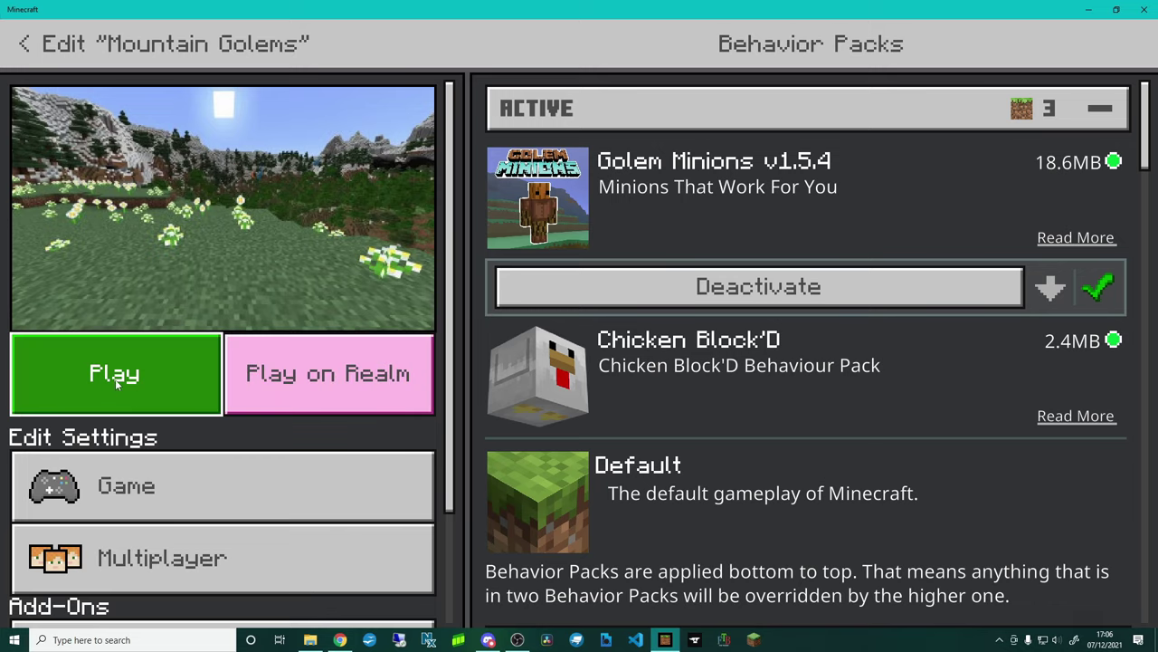
pyautogui.click(152, 489)
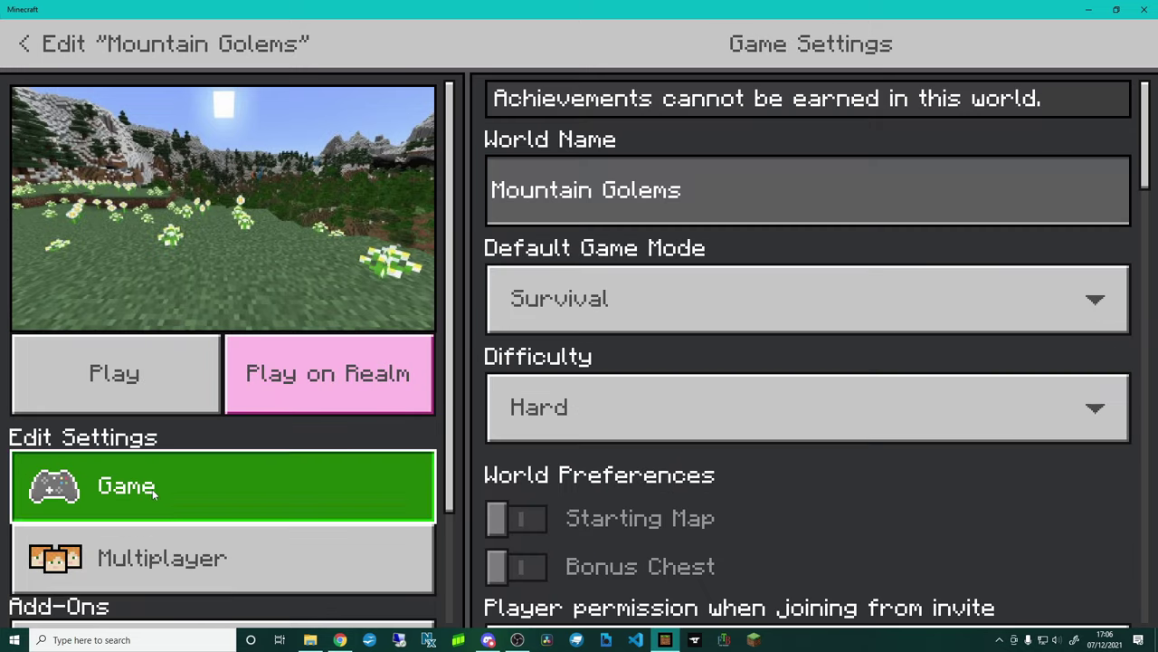
pyautogui.click(295, 538)
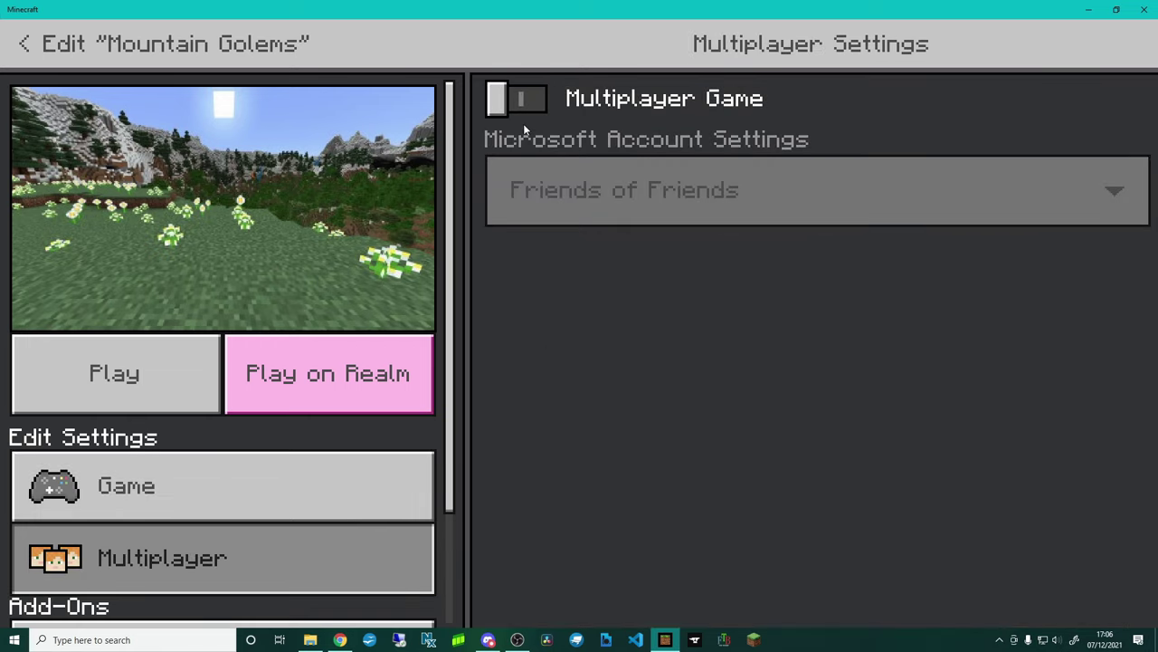
pyautogui.click(132, 462)
pyautogui.click(122, 362)
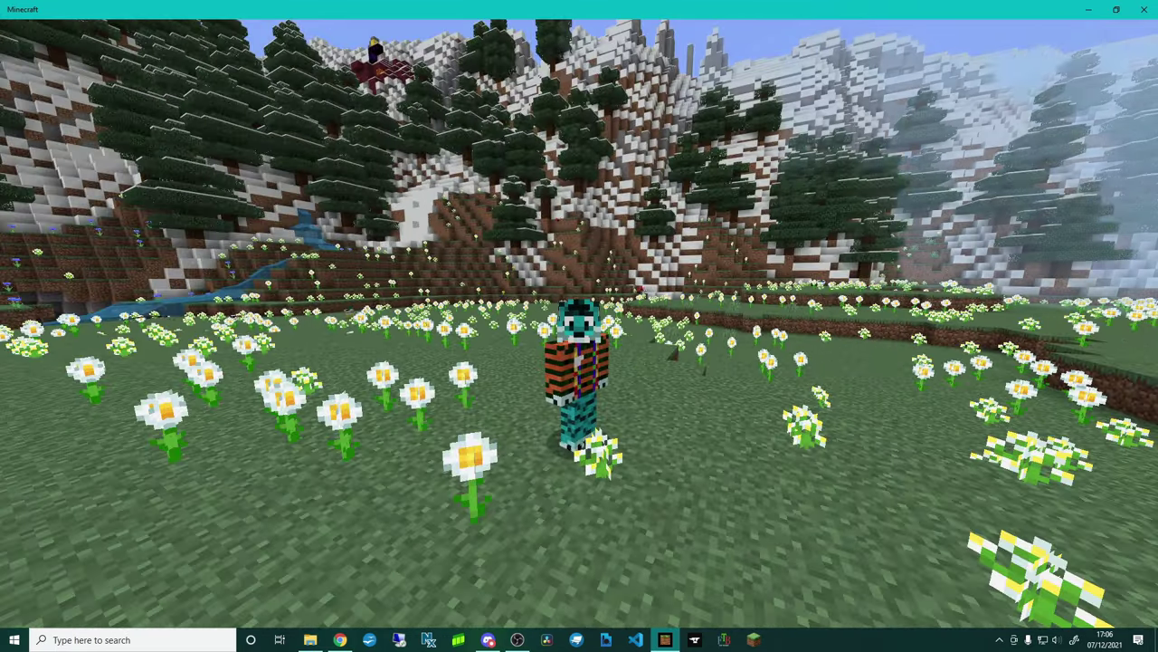
# Switch to first-person view and browse all crafting recipes for items from the two active packs
pyautogui.press('F5')
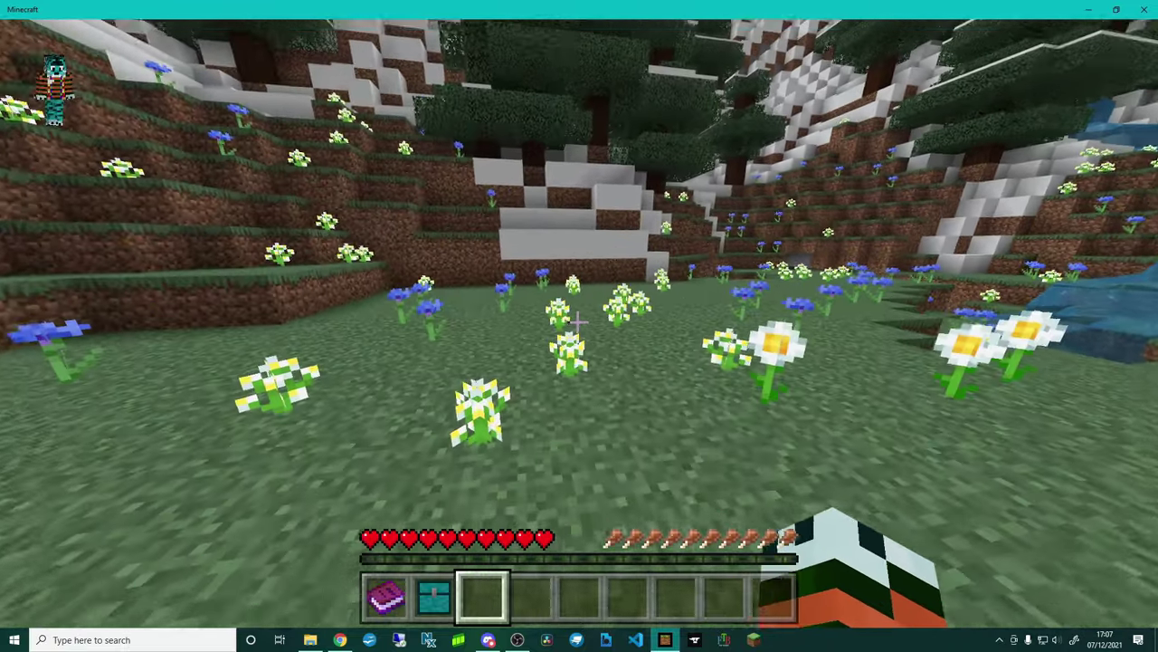
pyautogui.press('e')
pyautogui.click(495, 190)
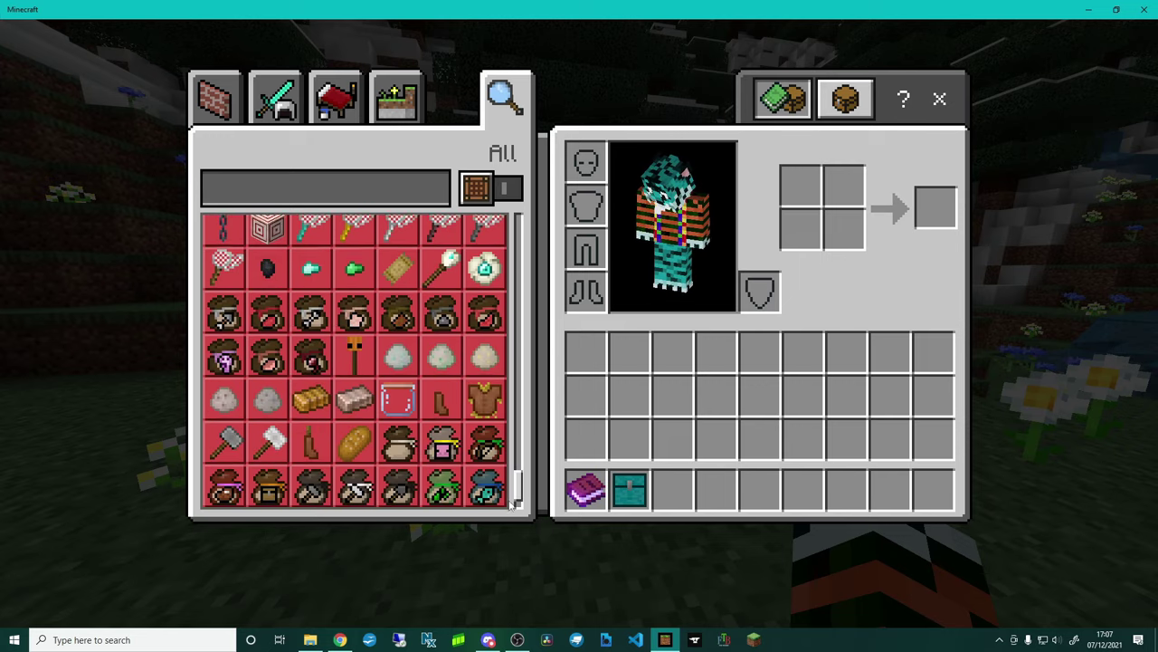
pyautogui.scroll(5, 421, 462)
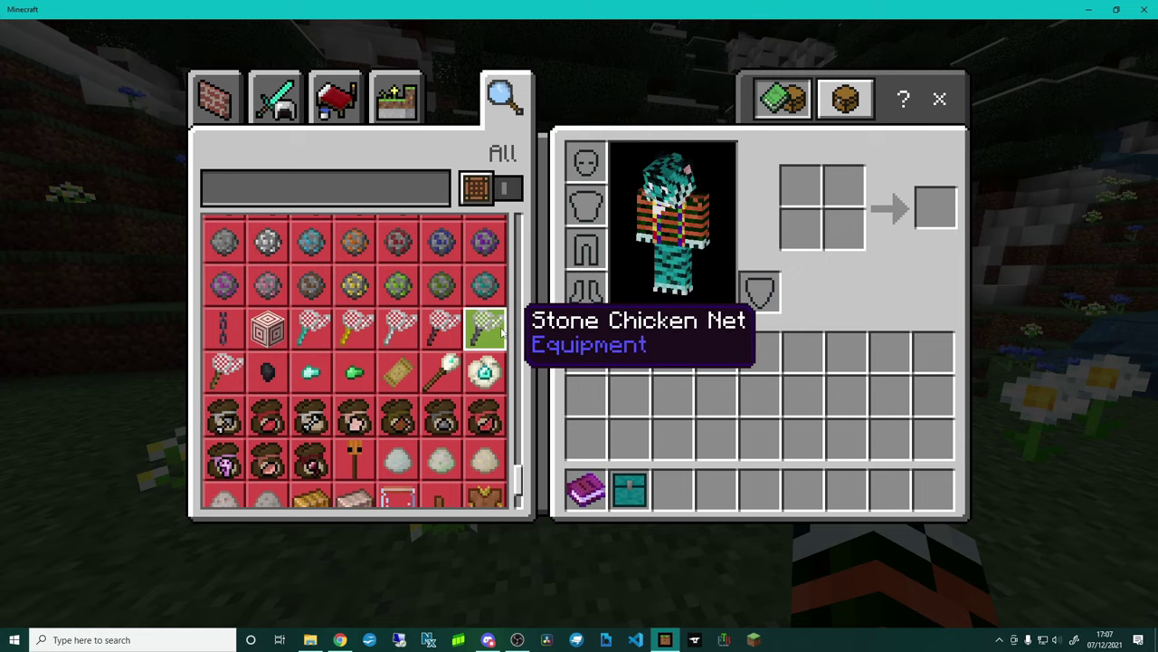
pyautogui.moveTo(520, 484); pyautogui.dragTo(520, 357)
pyautogui.scroll(-2, 440, 340)
pyautogui.scroll(2, 441, 340)
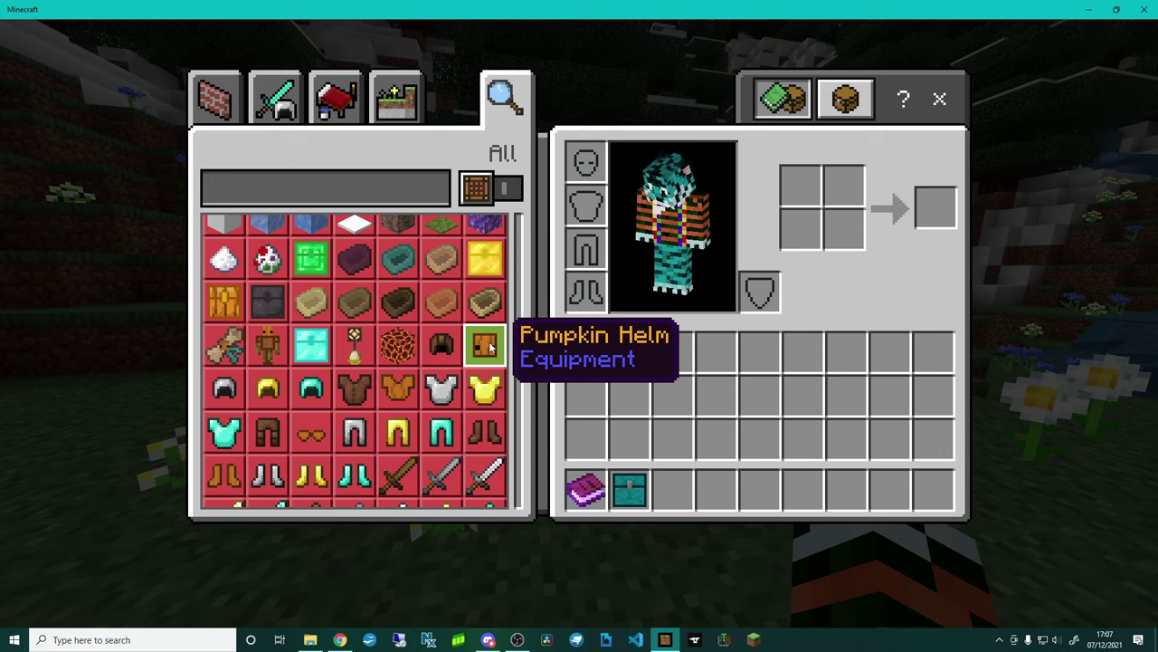
# Quit the world and open the Mountain Golems world's settings from the worlds list
pyautogui.press('Escape')
pyautogui.press('Escape')
pyautogui.click(369, 411)
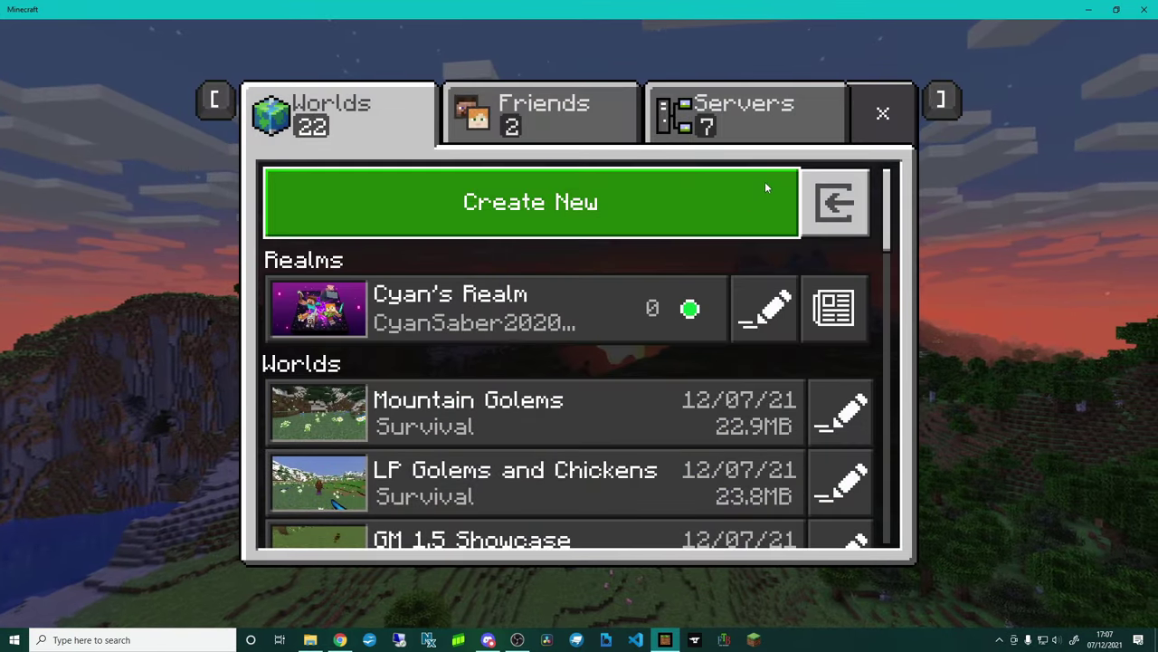
pyautogui.press('Return')
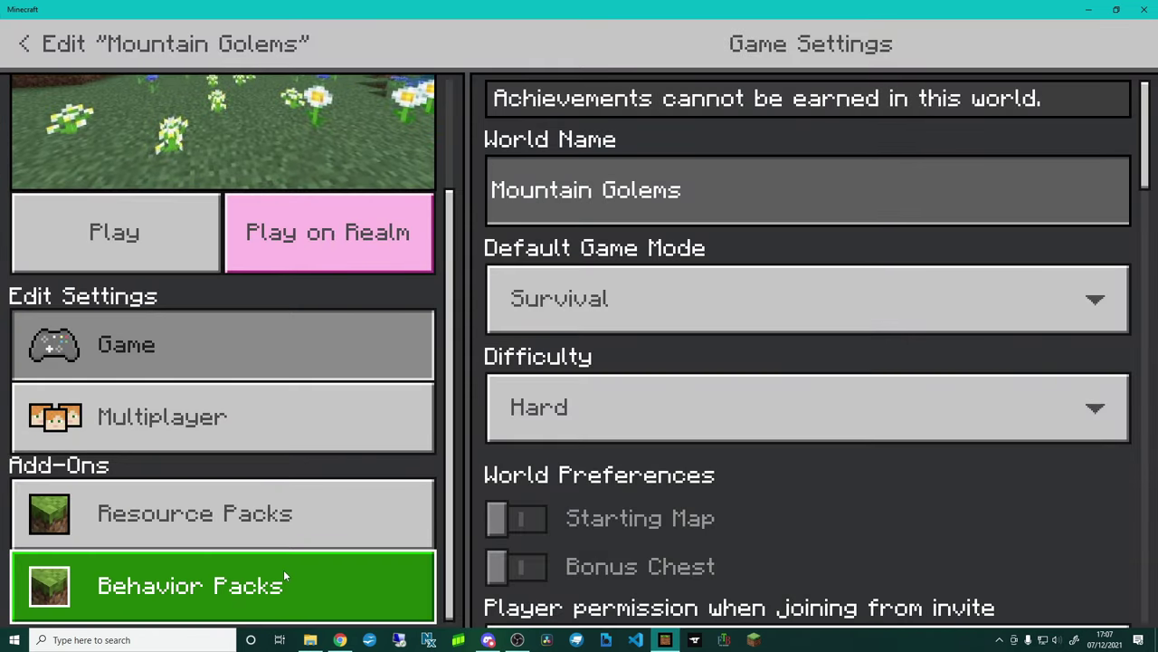
# Move the Chicken Block'D behavior pack above Golem Minions v1.5.4 in the active behavior packs
pyautogui.click(283, 569)
pyautogui.click(615, 109)
pyautogui.click(628, 312)
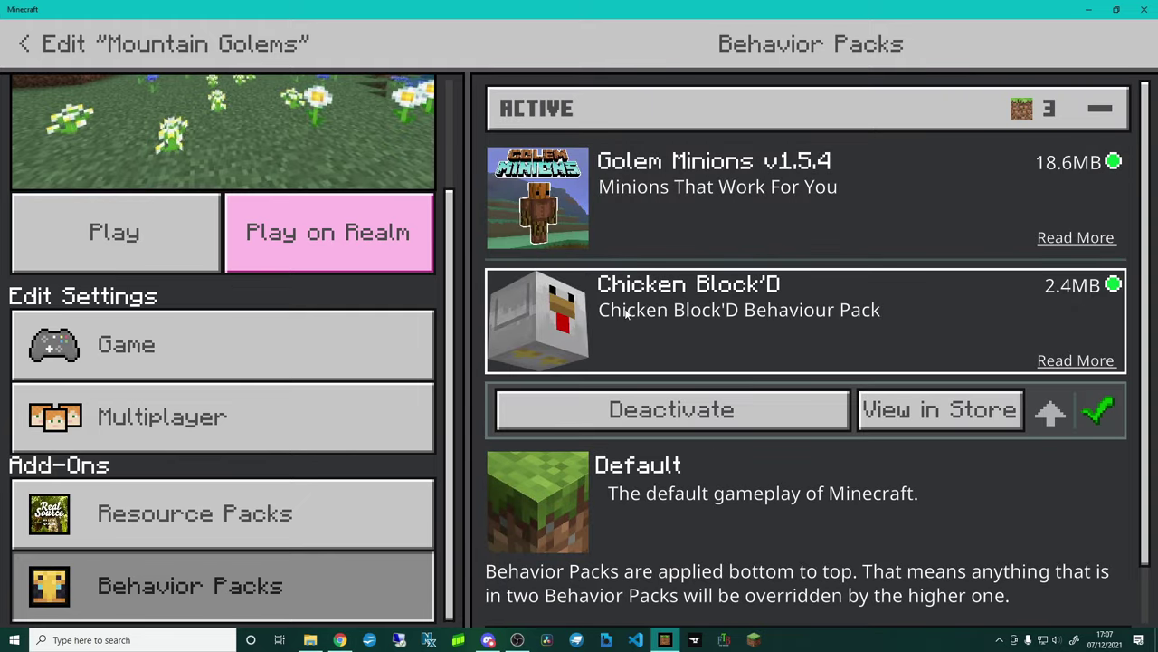
pyautogui.click(1052, 410)
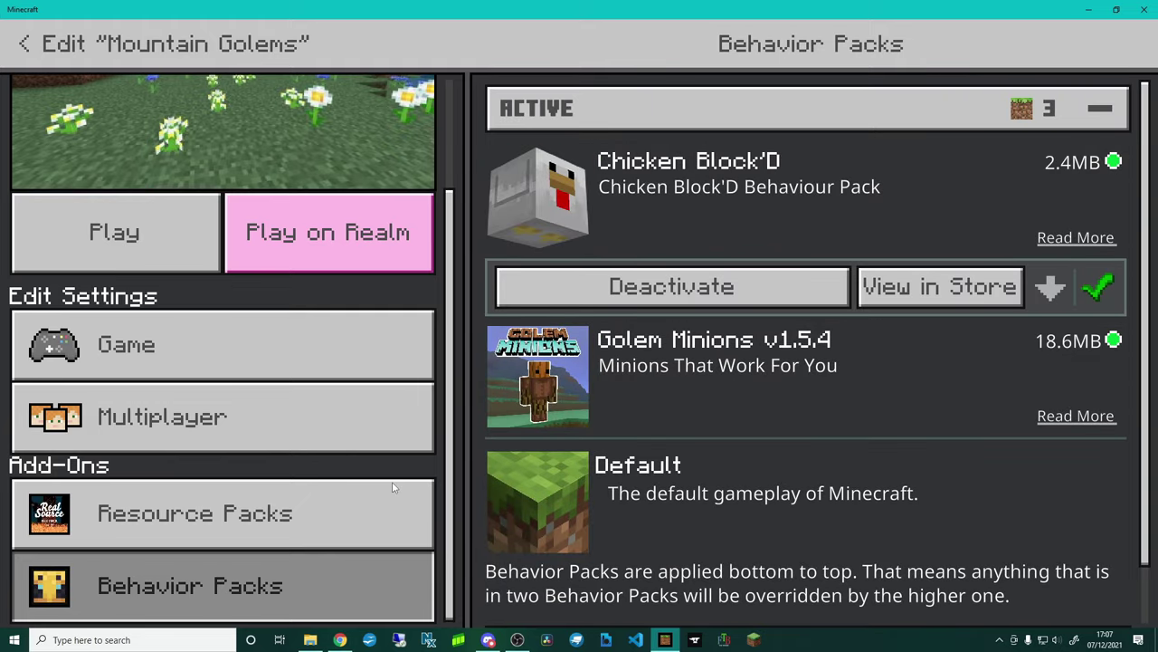
# Move the Chicken Block'D resource pack above Golem Minions v1.5.4 RP in the active resource packs
pyautogui.click(352, 486)
pyautogui.click(588, 186)
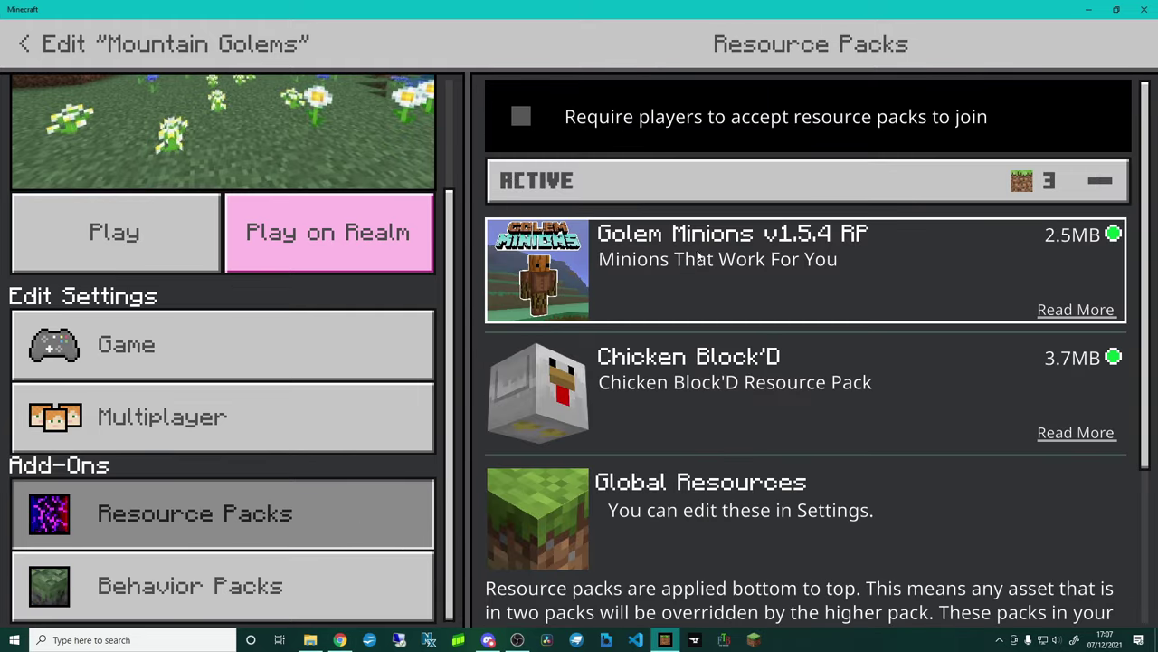
pyautogui.click(911, 400)
pyautogui.click(1053, 481)
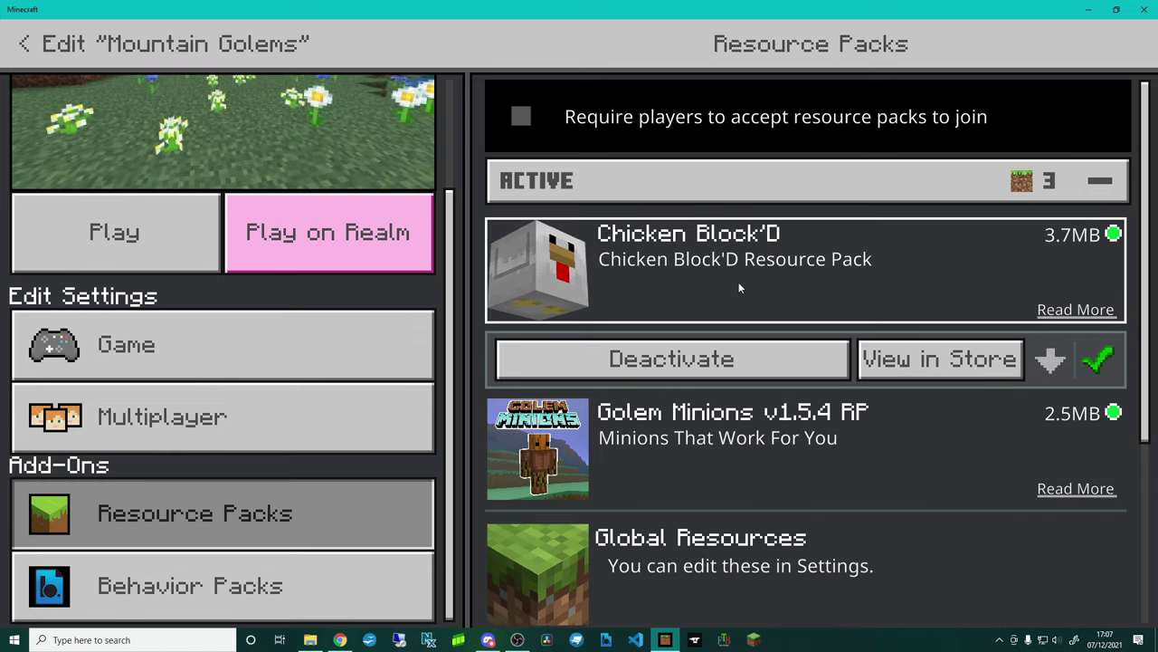
# Start the Mountain Golems world and examine the chicken armor and golem item recipes among all crafting recipes
pyautogui.click(132, 223)
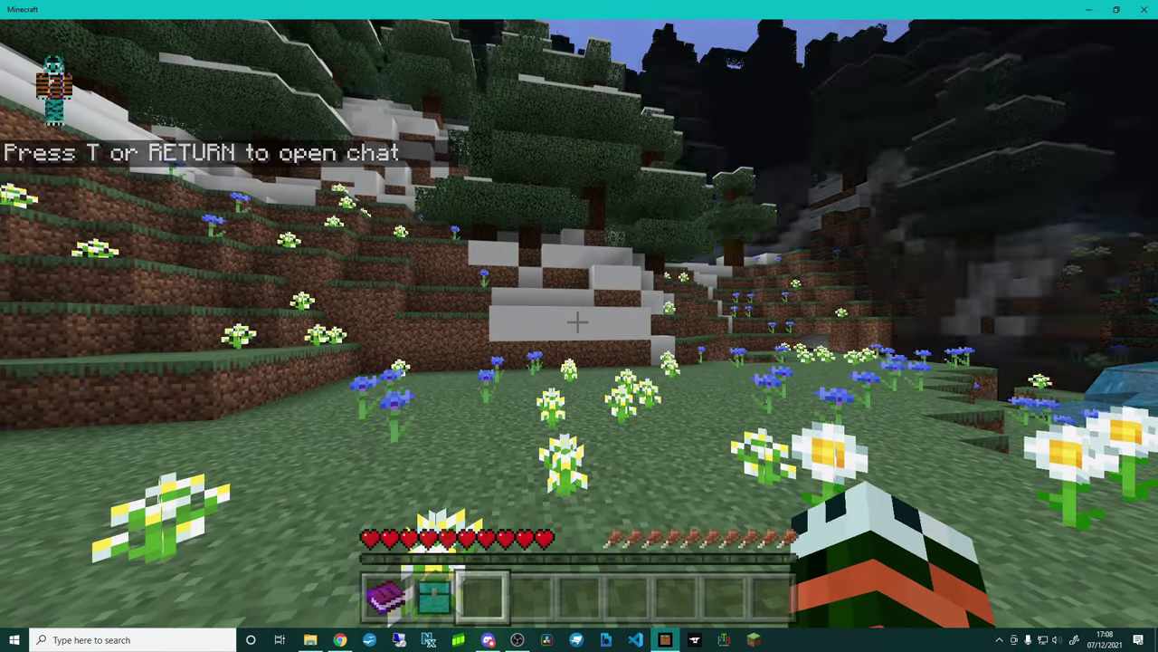
pyautogui.press('e')
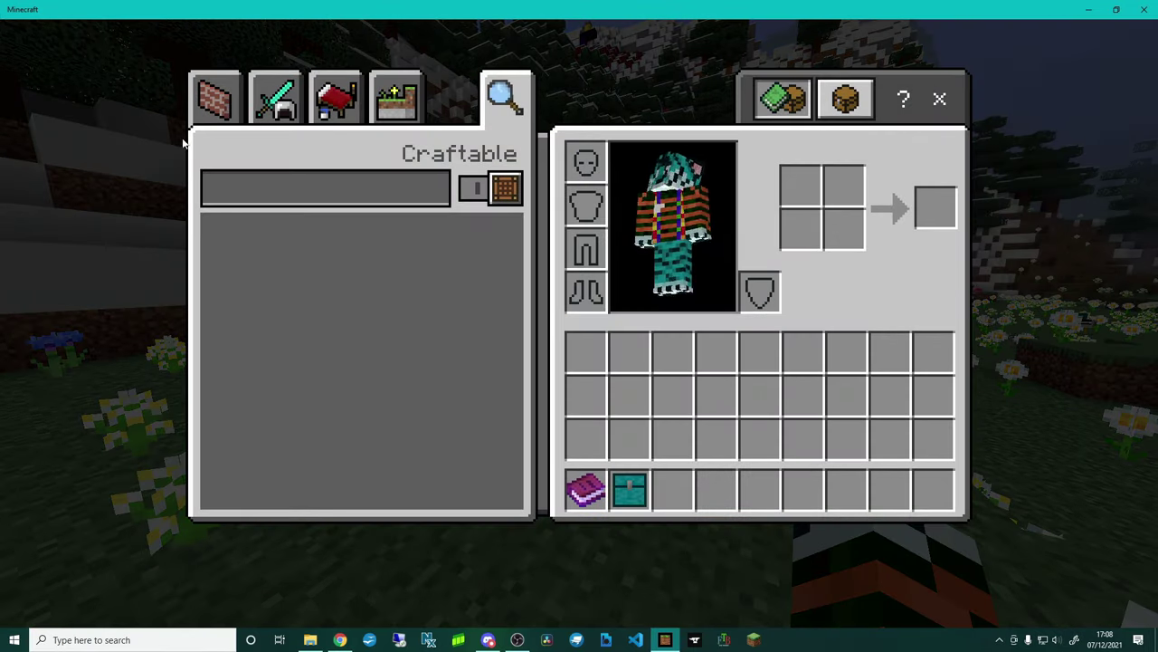
pyautogui.click(506, 189)
pyautogui.moveTo(520, 237); pyautogui.dragTo(522, 380)
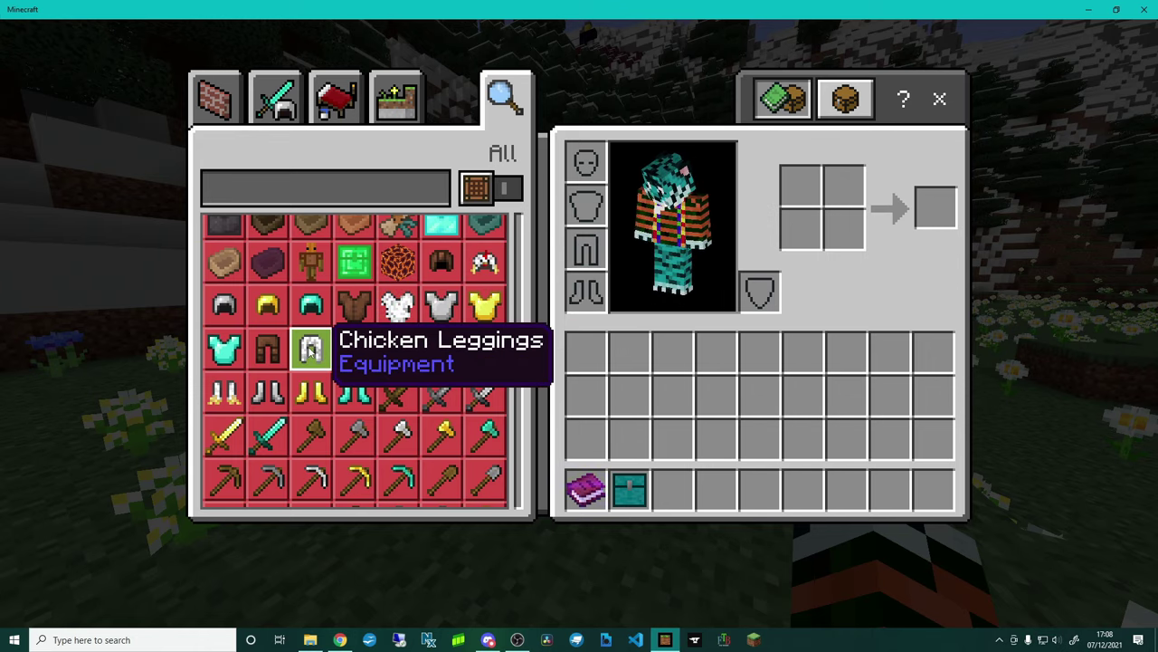
pyautogui.click(226, 391)
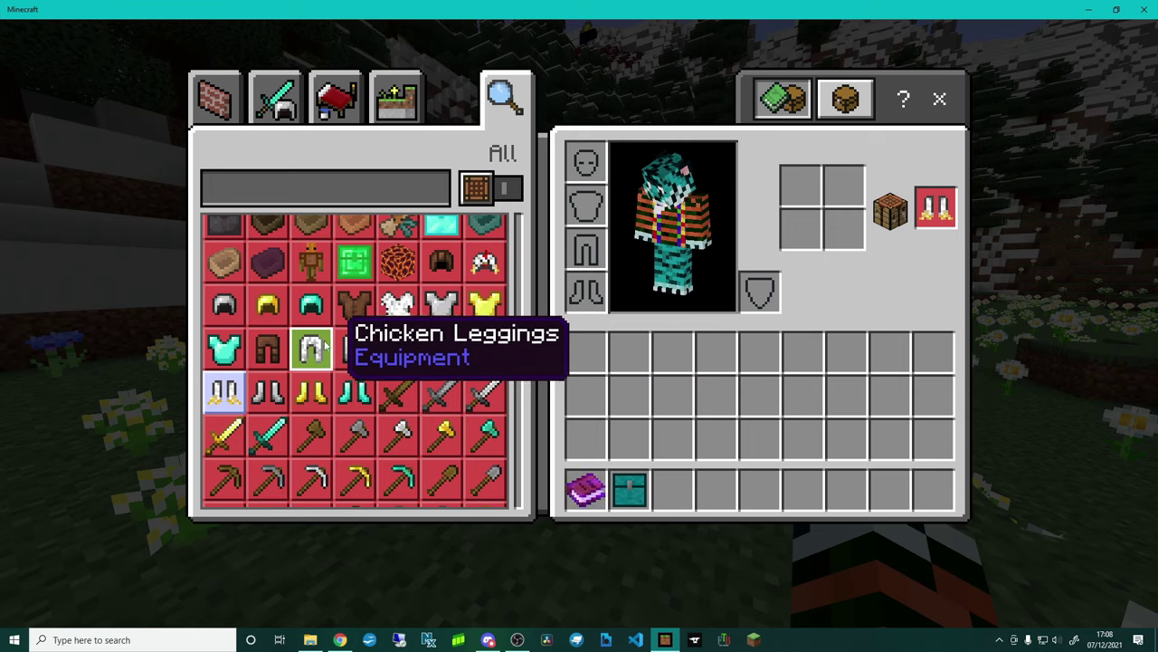
pyautogui.scroll(1, 367, 358)
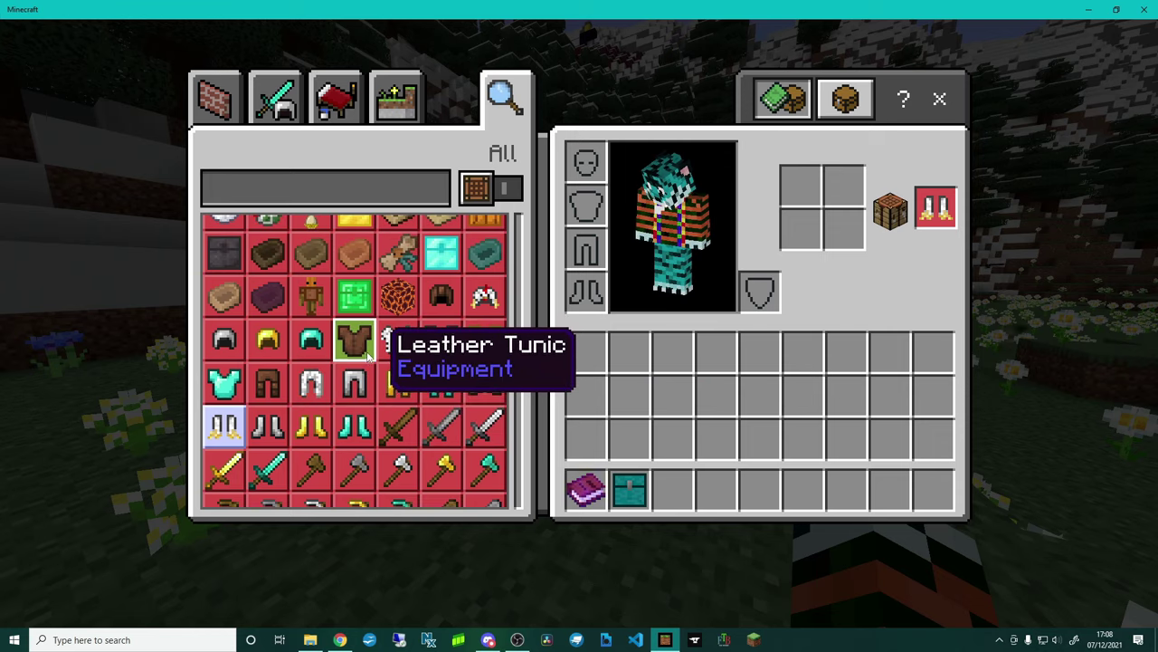
pyautogui.scroll(1, 366, 358)
pyautogui.scroll(2, 366, 357)
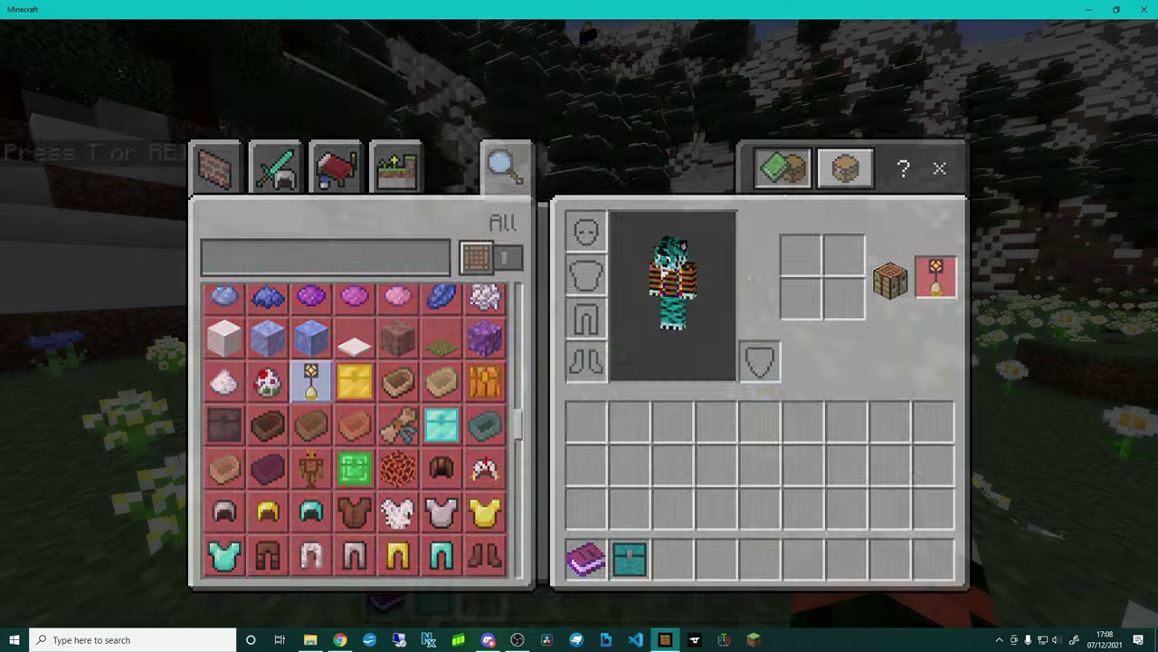
pyautogui.press('e')
# Place the Starter Chest on the grass, collect its items and check them in the inventory
pyautogui.press('2')
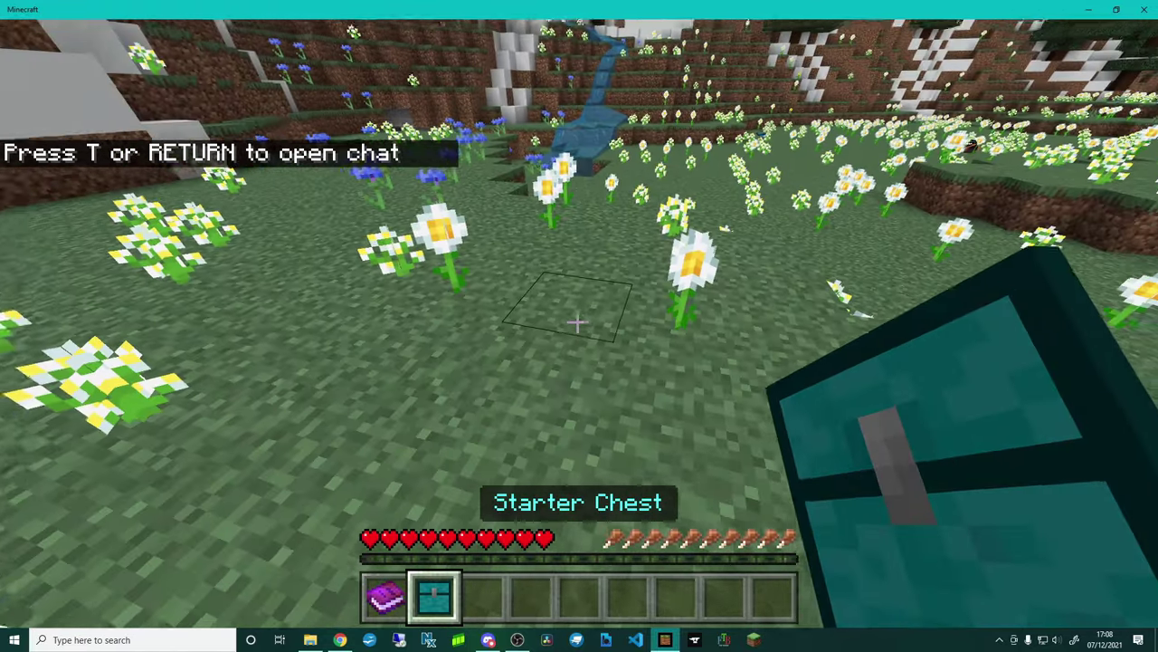
pyautogui.rightClick(579, 321)
pyautogui.rightClick(579, 321)
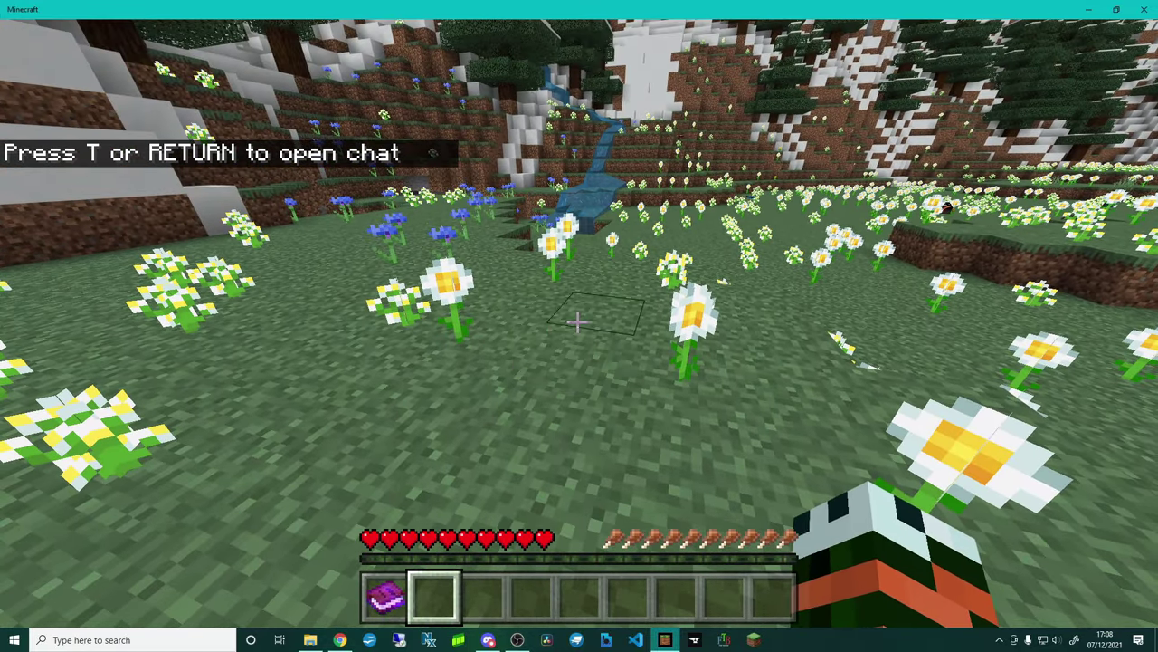
pyautogui.press('e')
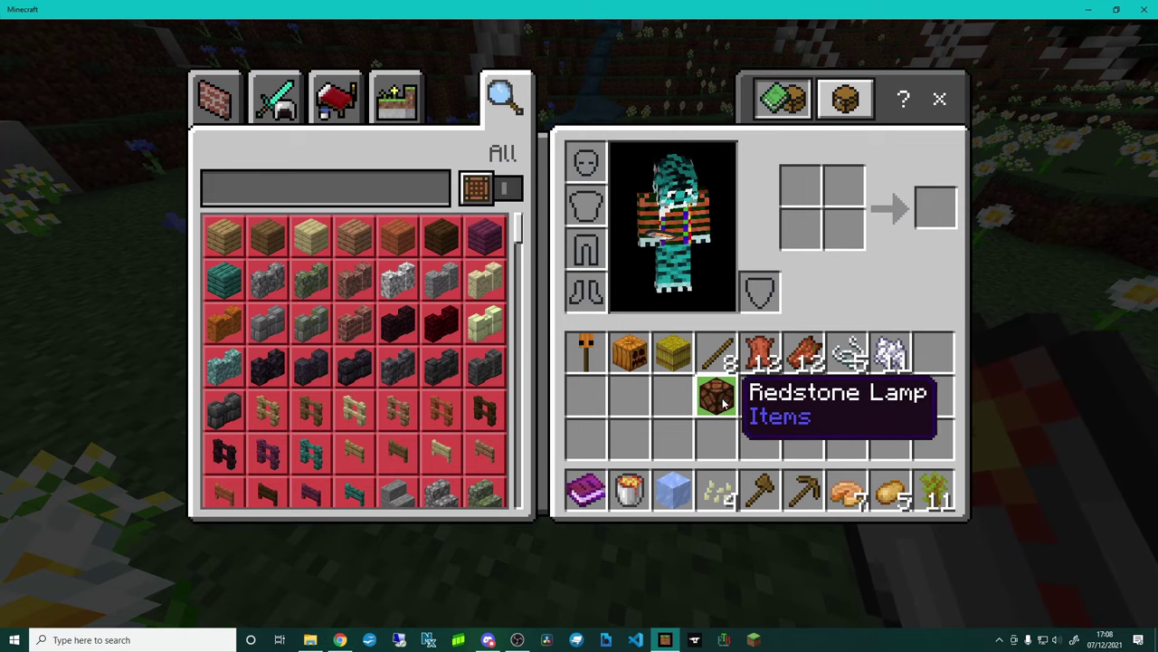
pyautogui.press('e')
# Switch to the front-facing third-person view and hold the Wooden Axe from the hotbar
pyautogui.press('F5')
pyautogui.press('F5')
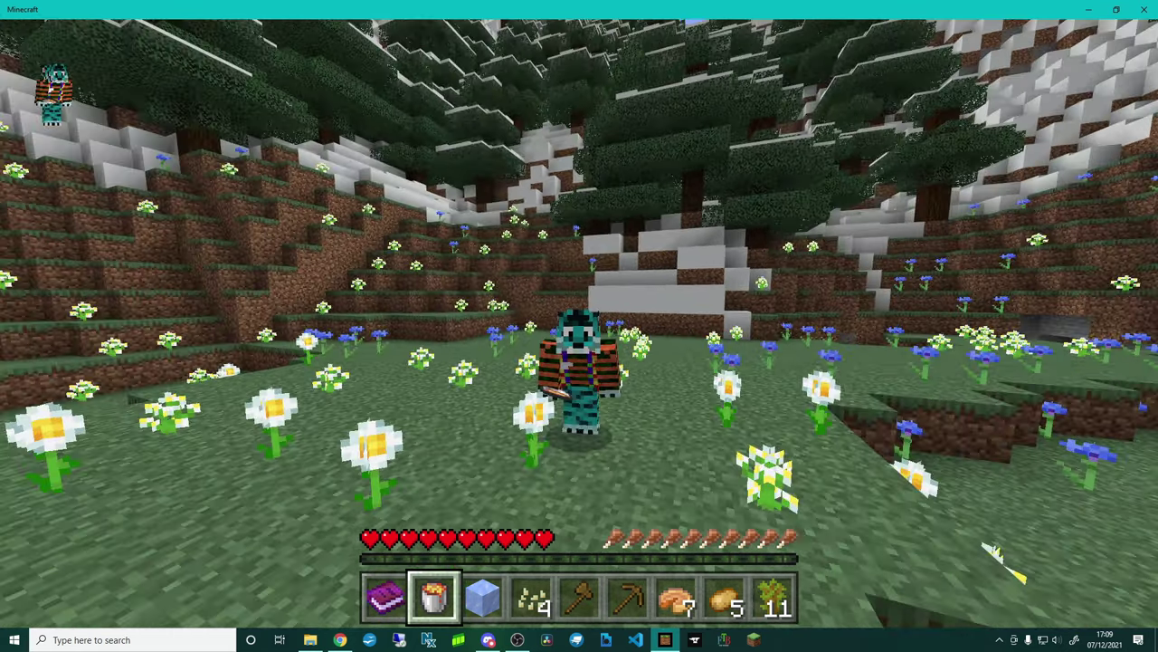
pyautogui.scroll(-3, 579, 326)
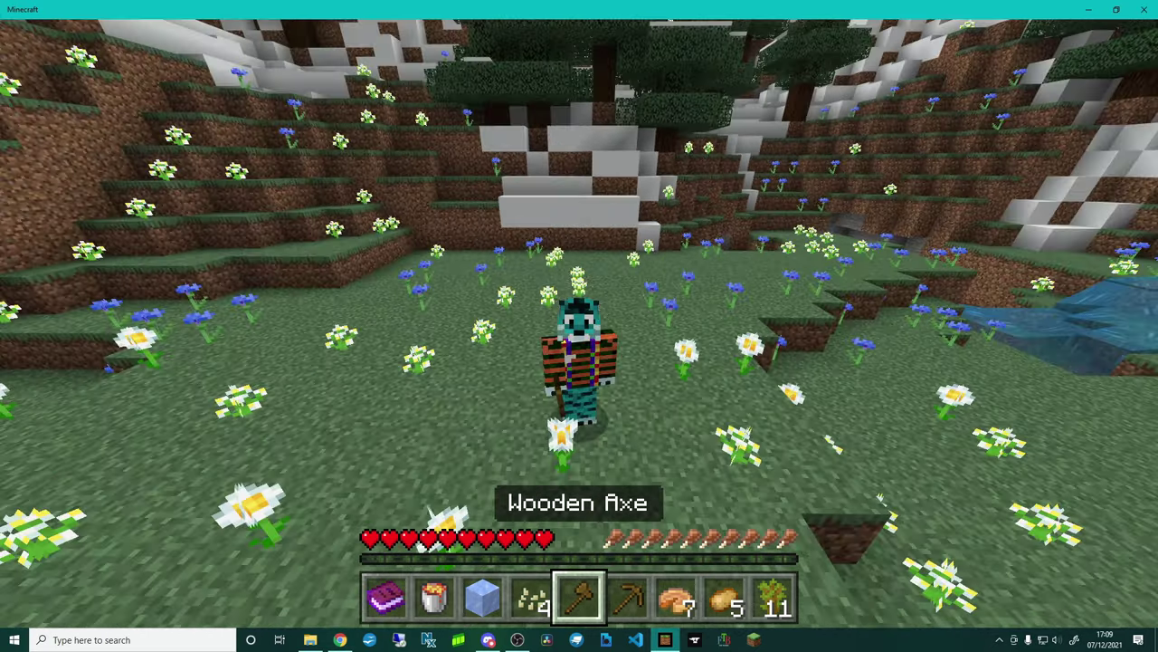